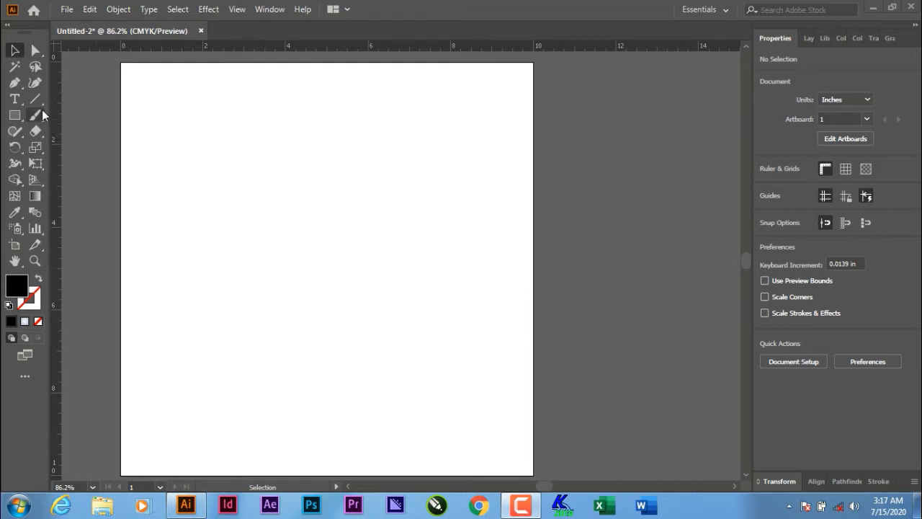
- Open the Line Segment tool flyout listing the Arc, Spiral, Rectangular Grid and Polar Grid tools
drag(39, 101, 75, 101)
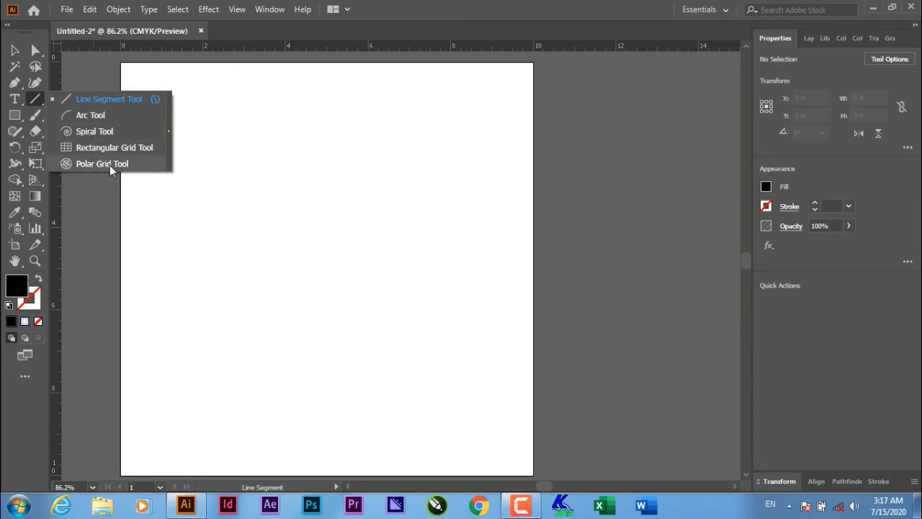
- Draw a horizontal straight line near the top of the artboard and nudge it slightly right
click(112, 98)
drag(146, 145, 504, 149)
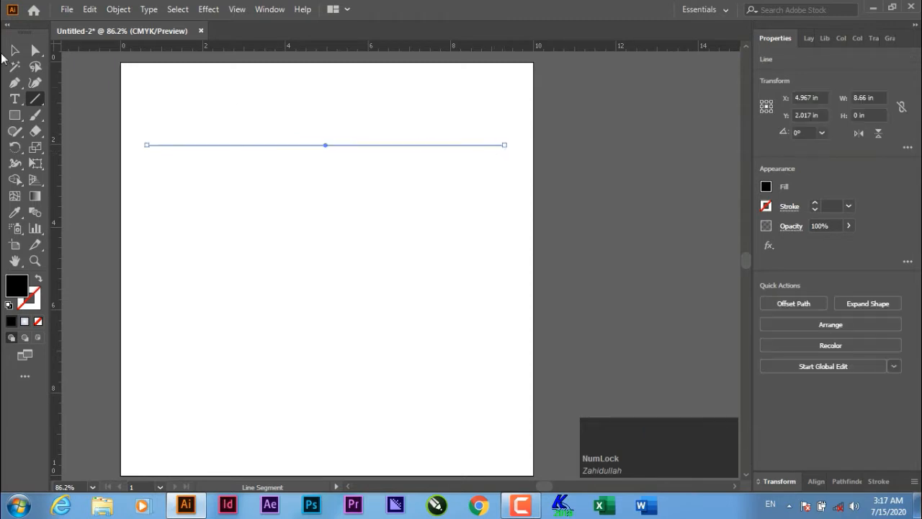
click(14, 50)
drag(297, 145, 311, 146)
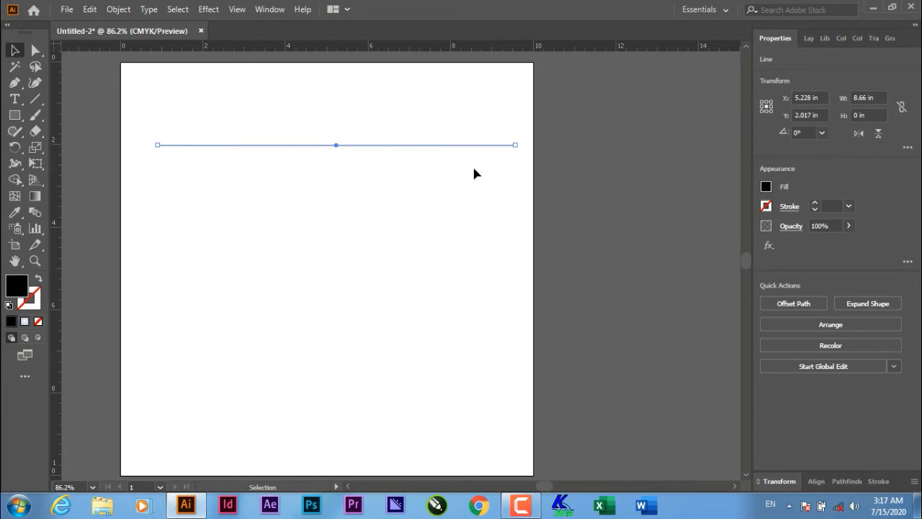
- Browse the Window panel list, then deselect and reselect the line
click(270, 10)
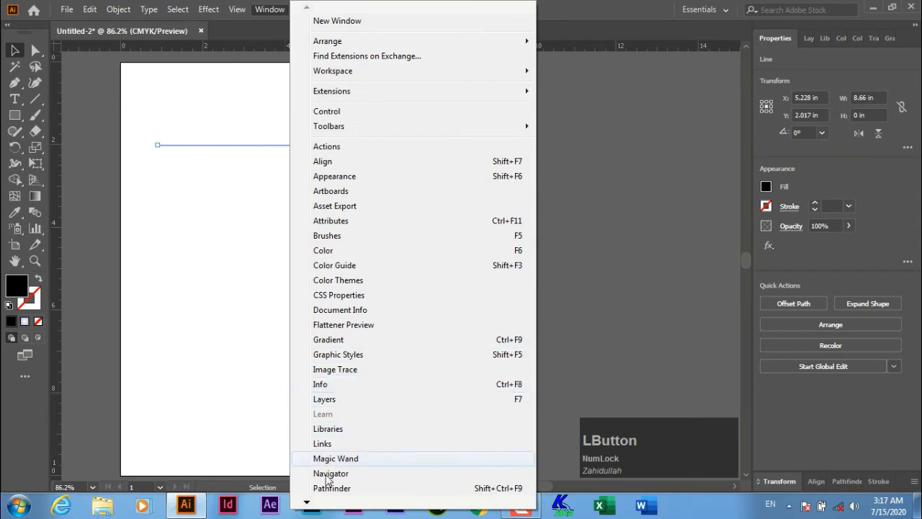
click(307, 502)
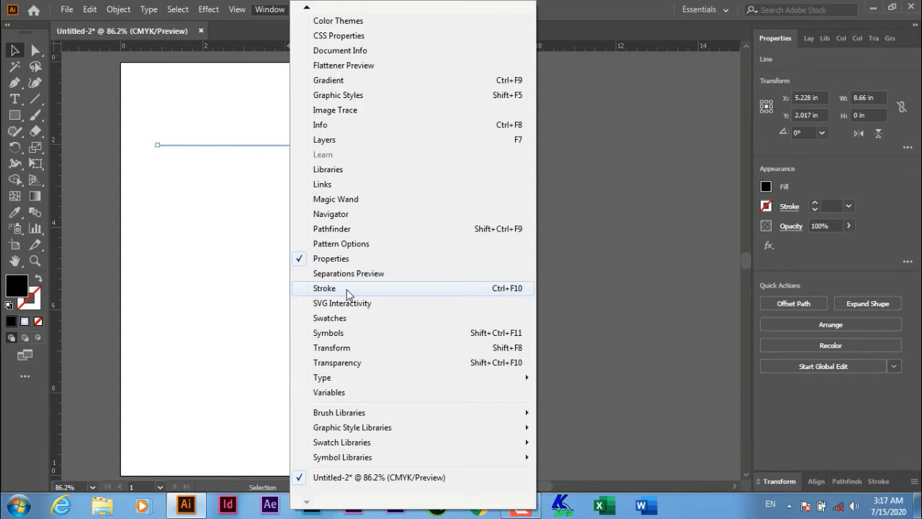
click(605, 246)
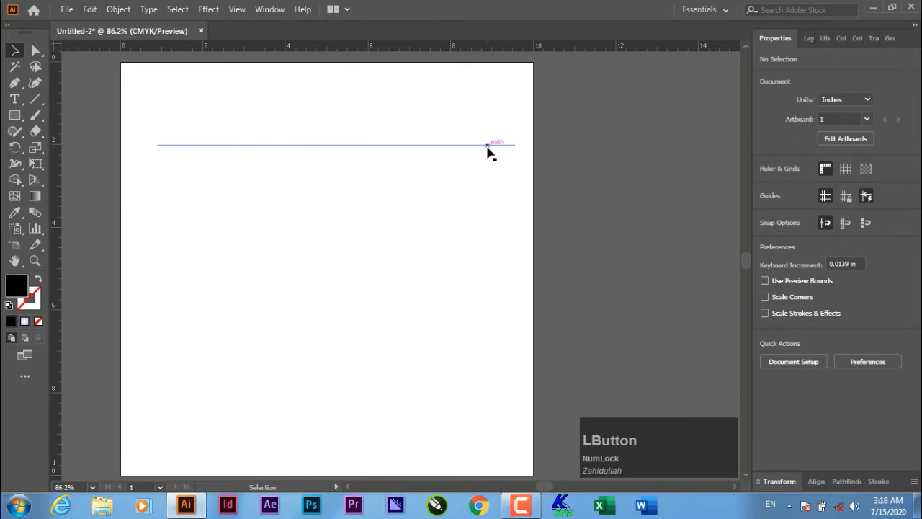
drag(492, 153, 469, 134)
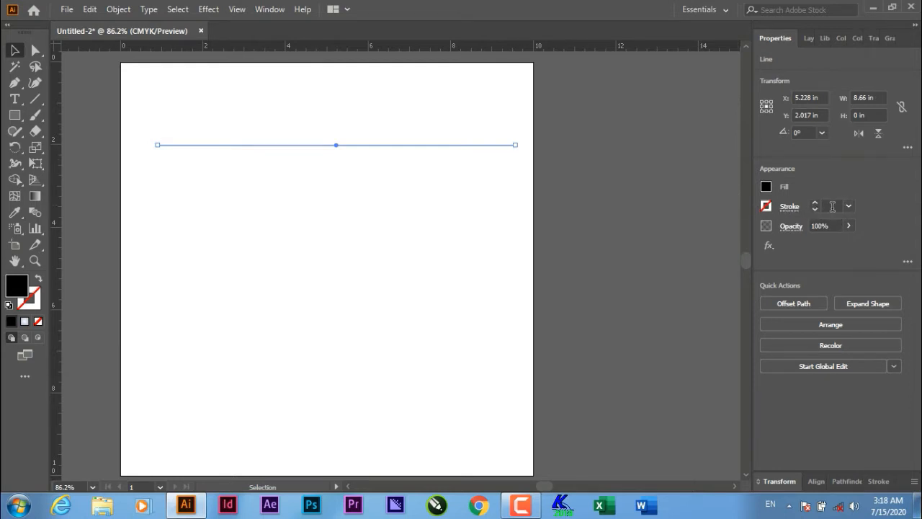
- Increase the line's stroke weight to 14 pt
scroll(832, 207, up, 2)
scroll(832, 207, up, 9)
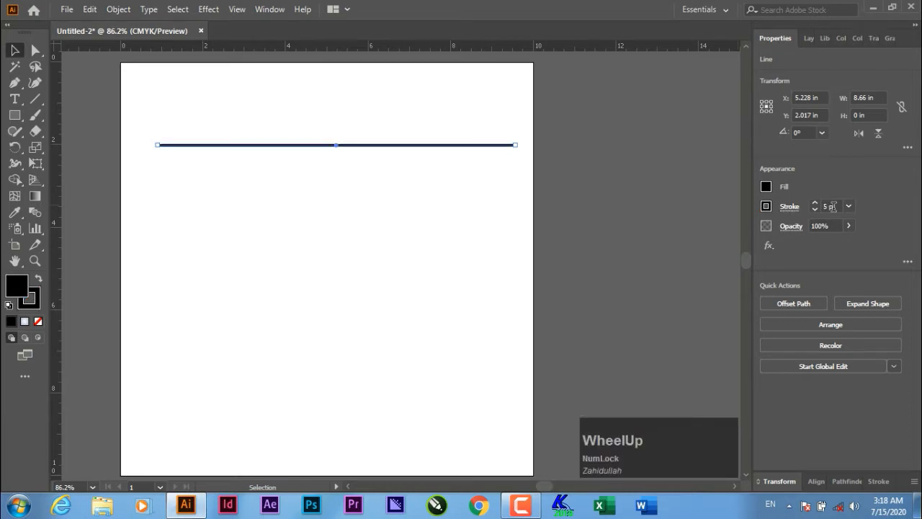
scroll(833, 207, up, 2)
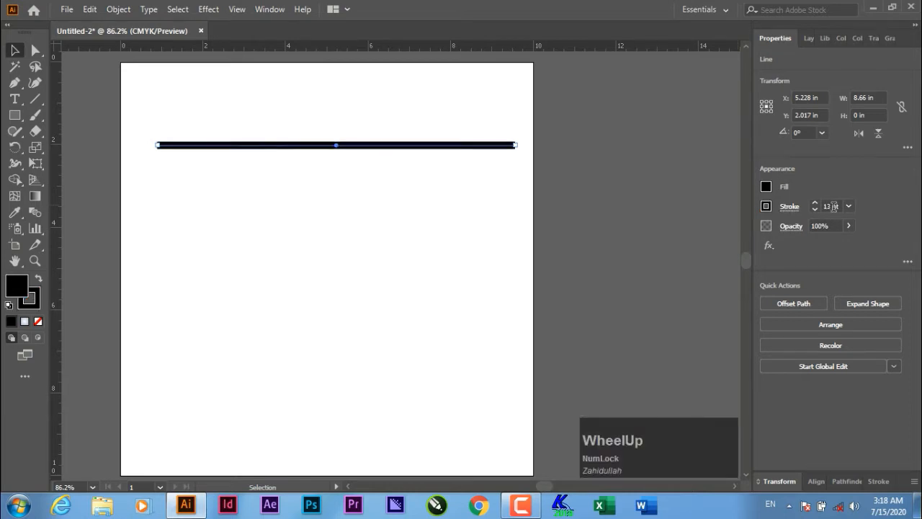
scroll(832, 206, up, 1)
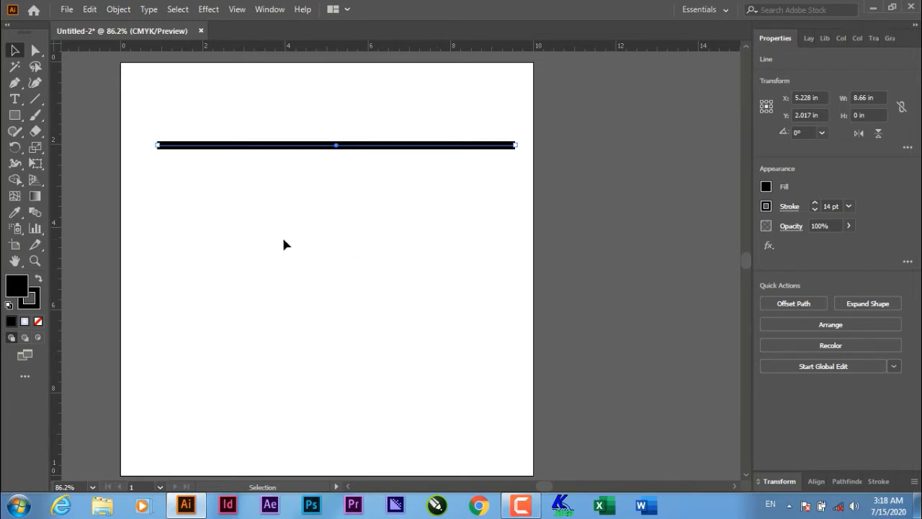
- Draw a rectangle below the line and set its fill to None
key(m)
drag(180, 237, 408, 394)
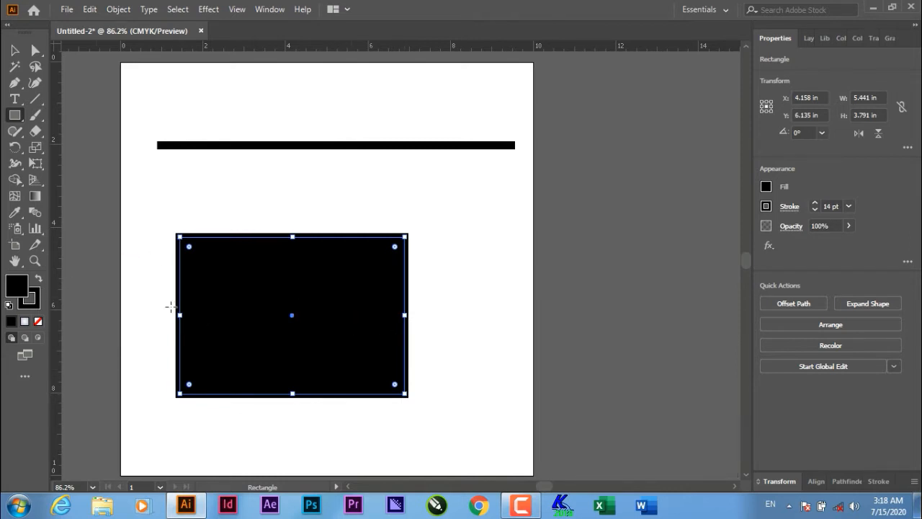
click(38, 321)
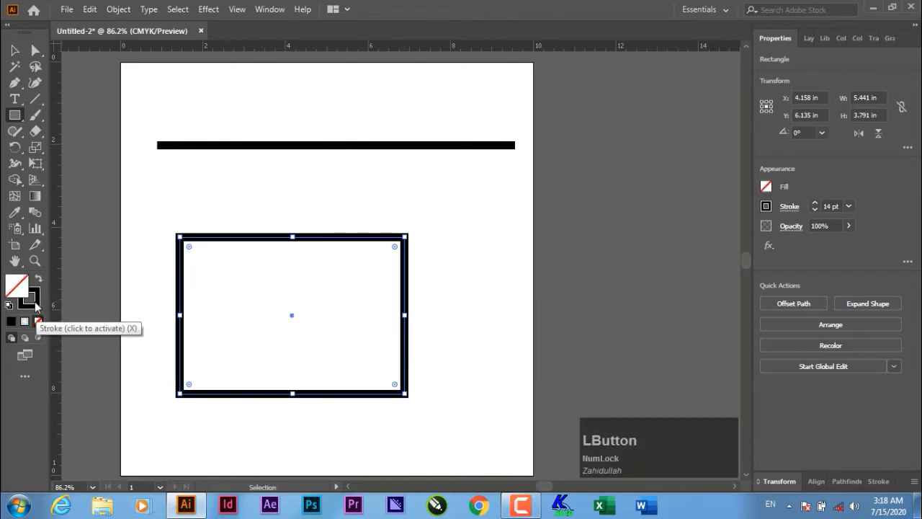
click(34, 302)
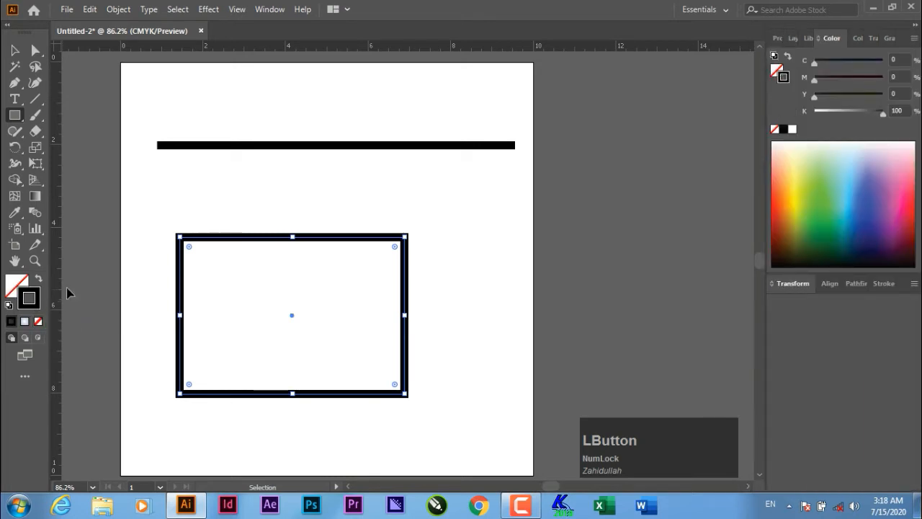
click(15, 51)
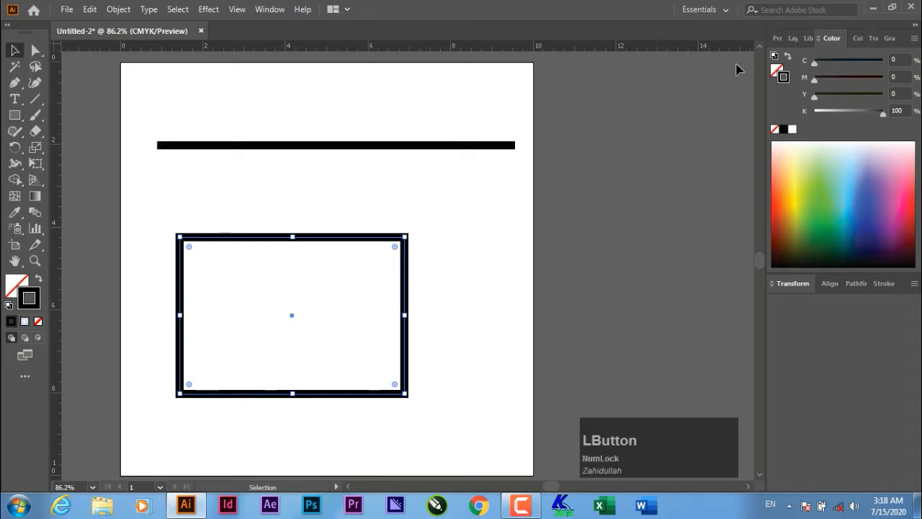
click(776, 38)
- Marquee-select the thick line and the rectangle together and delete them
scroll(834, 207, up, 6)
scroll(833, 207, down, 1)
scroll(834, 207, down, 10)
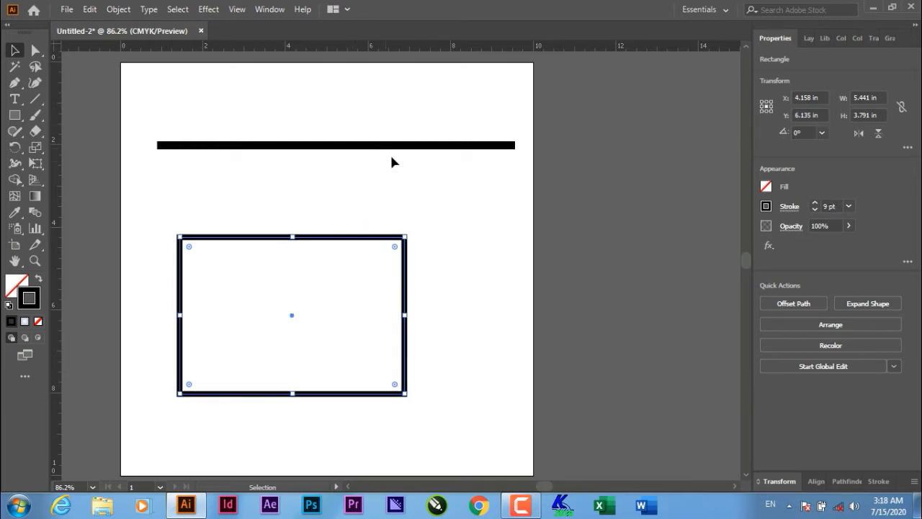
click(412, 147)
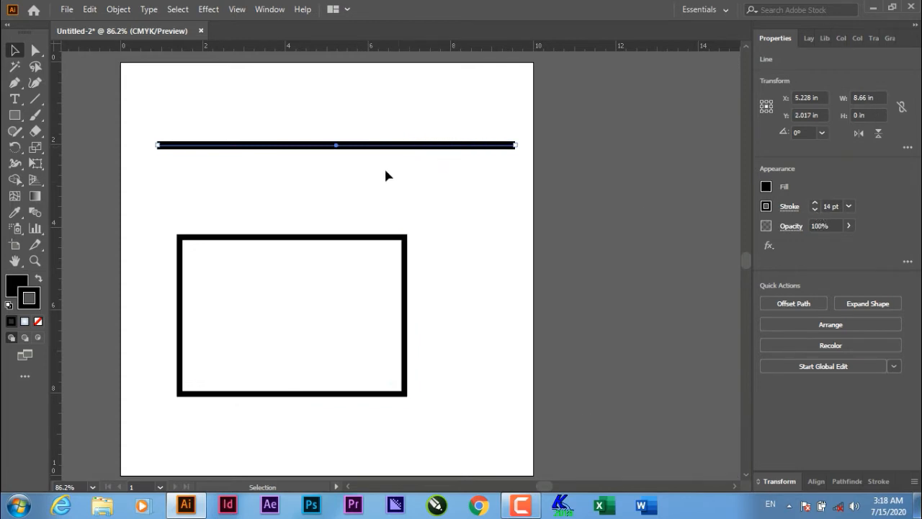
drag(310, 109, 485, 200)
click(509, 165)
drag(273, 124, 331, 248)
key(Delete)
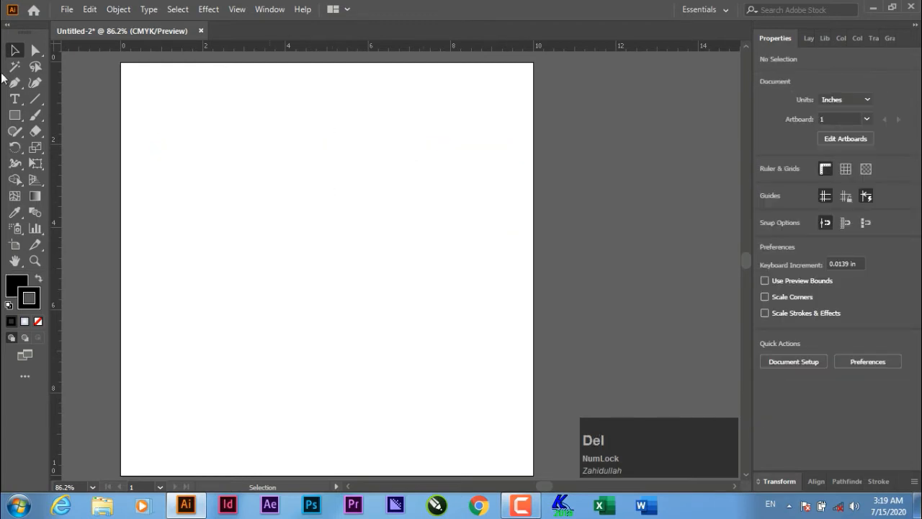
- Draw a wavy path of three linked arcs with the Arc tool, then delete it
click(35, 99)
drag(35, 100, 110, 115)
mouse_move(165, 123)
mouse_down()
mouse_move(224, 131)
mouse_move(268, 150)
mouse_move(274, 193)
mouse_move(335, 221)
mouse_move(504, 361)
mouse_move(414, 364)
mouse_move(362, 319)
mouse_move(373, 297)
mouse_up()
drag(373, 298, 265, 214)
drag(266, 214, 164, 142)
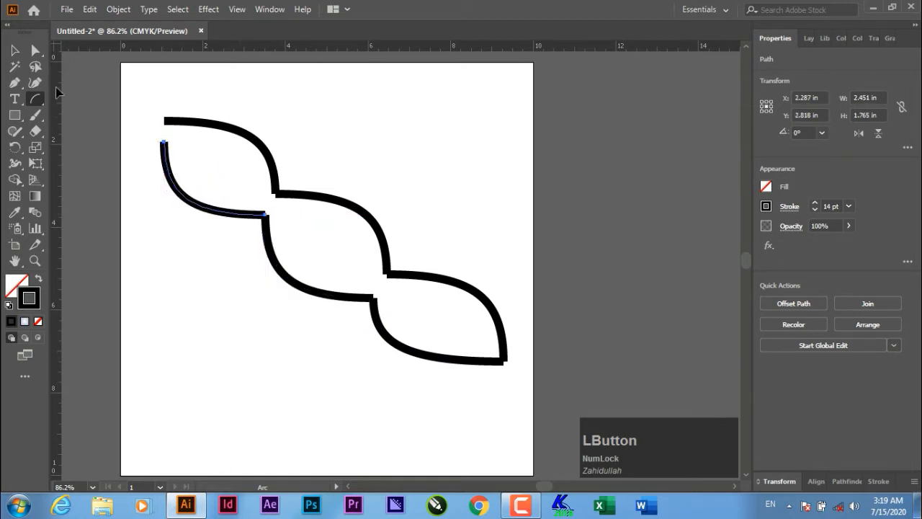
click(15, 51)
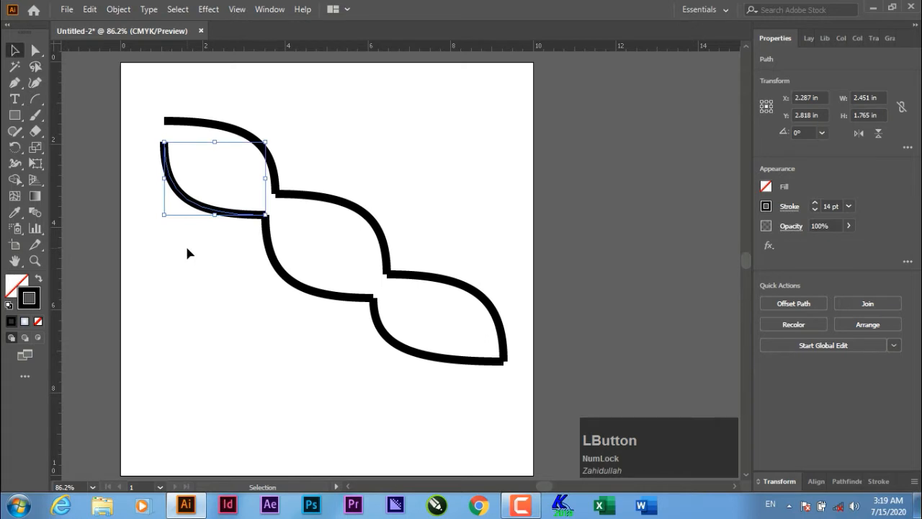
click(245, 281)
mouse_move(154, 96)
mouse_down()
mouse_move(180, 142)
mouse_move(474, 396)
mouse_move(485, 386)
mouse_up()
key(Delete)
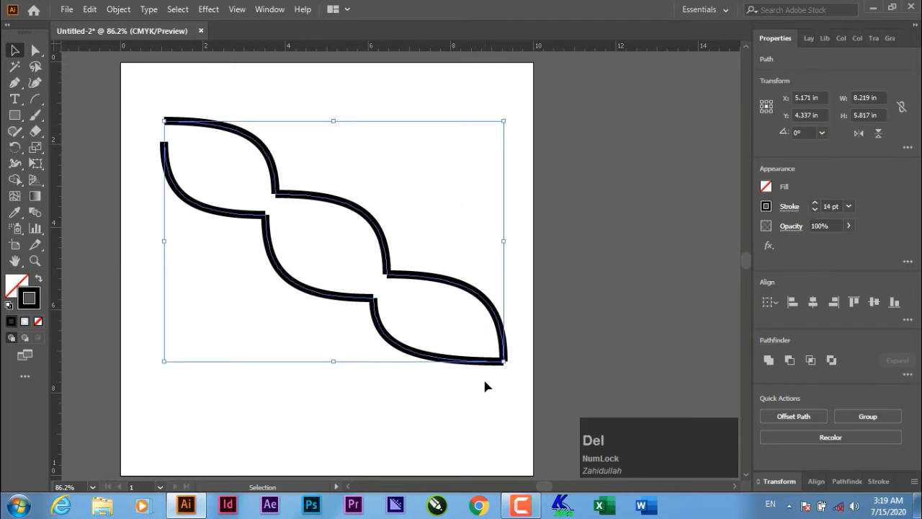
- Draw a single arc across the upper artboard and set Lorem ipsum text along it
click(39, 97)
drag(195, 140, 471, 213)
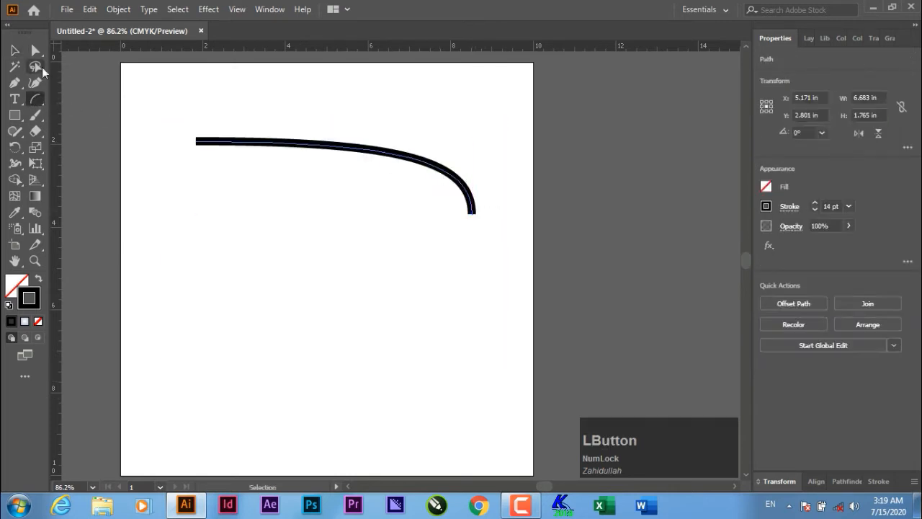
click(15, 51)
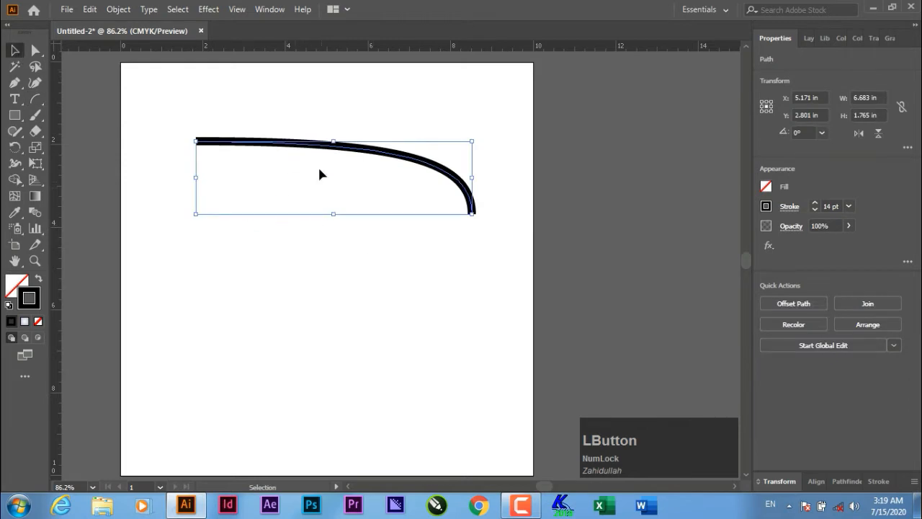
drag(22, 104, 84, 136)
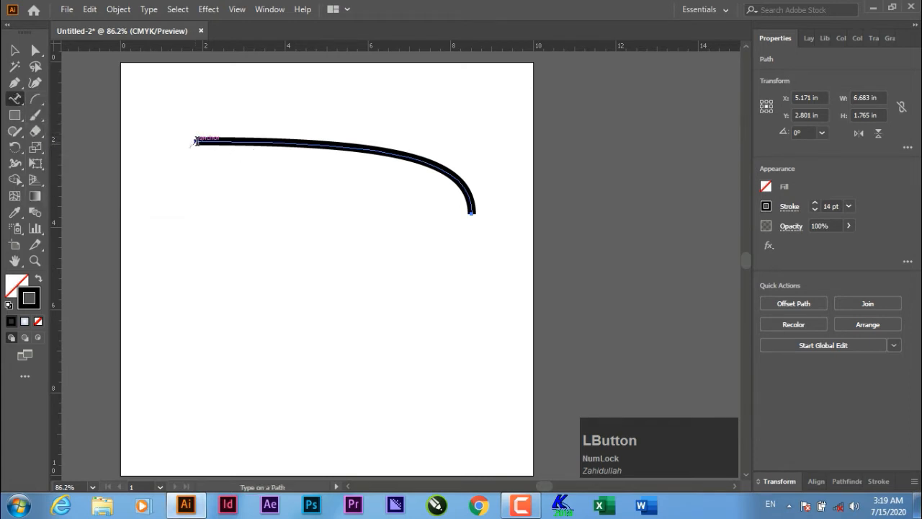
click(195, 141)
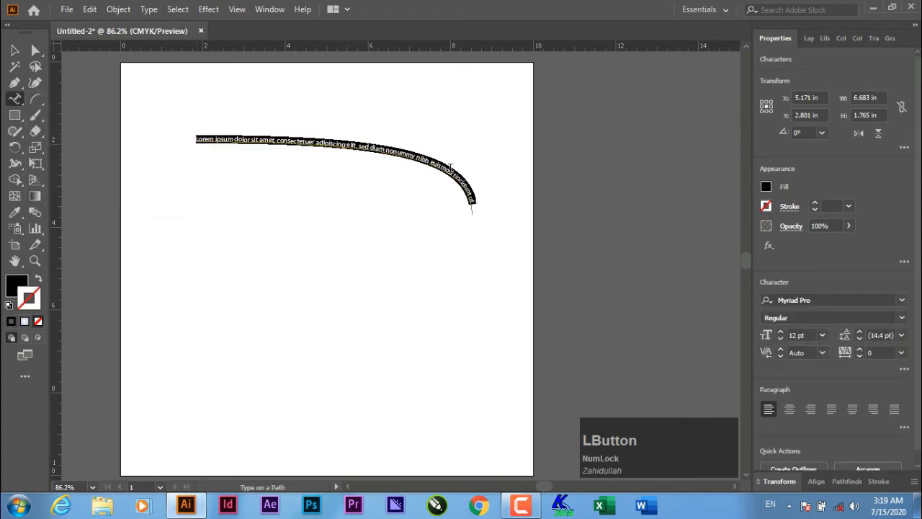
- Select the curved Lorem ipsum text and delete it, emptying the artboard
click(14, 50)
click(200, 179)
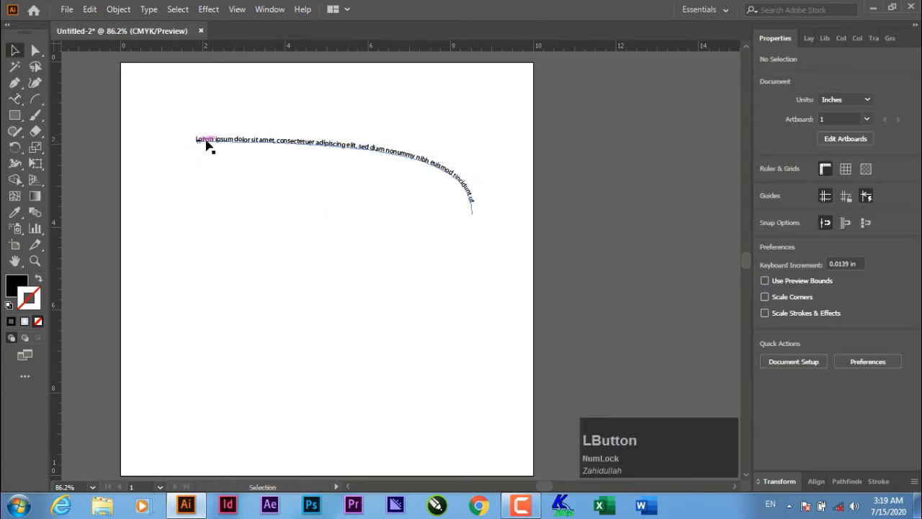
drag(494, 210, 375, 110)
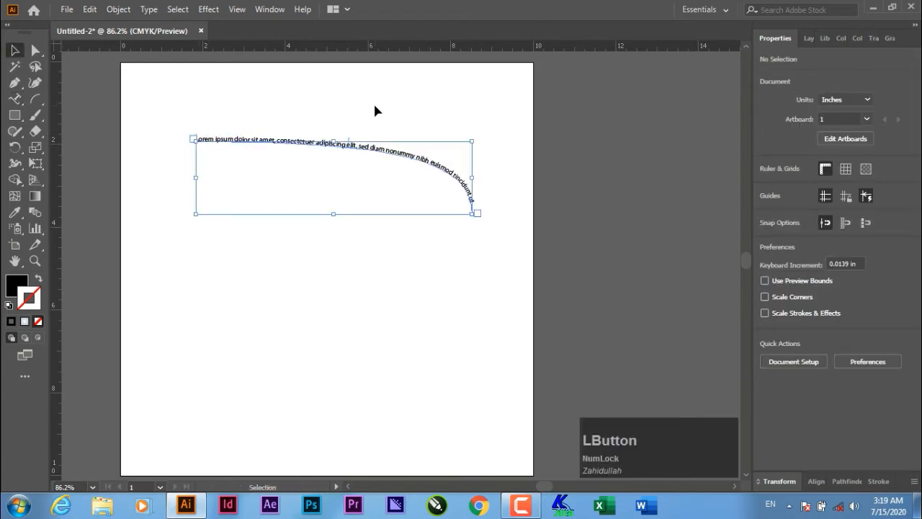
key(Delete)
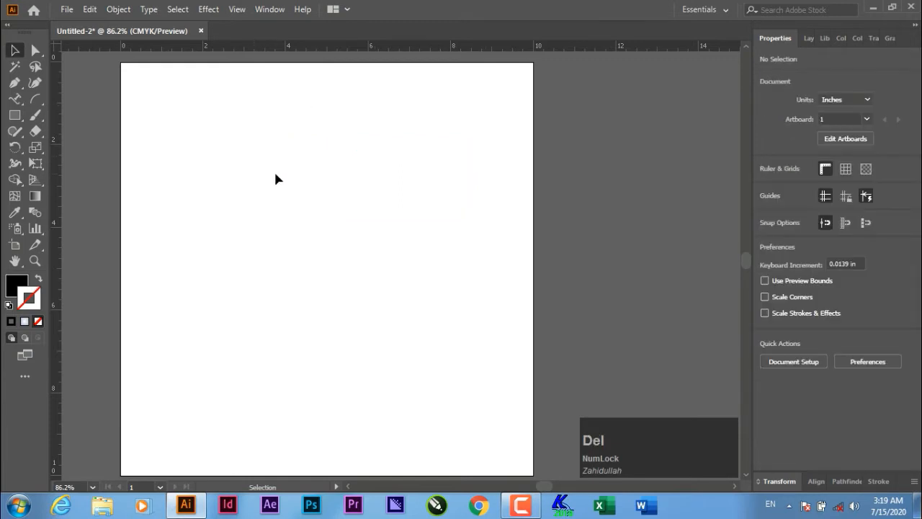
- Draw a horizontal line with a 6 pt stroke and nudge it slightly right
click(36, 98)
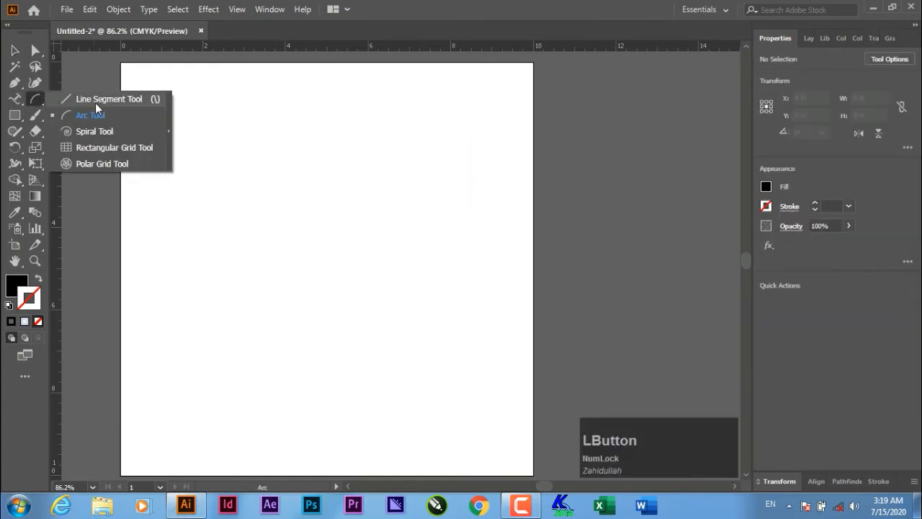
click(109, 101)
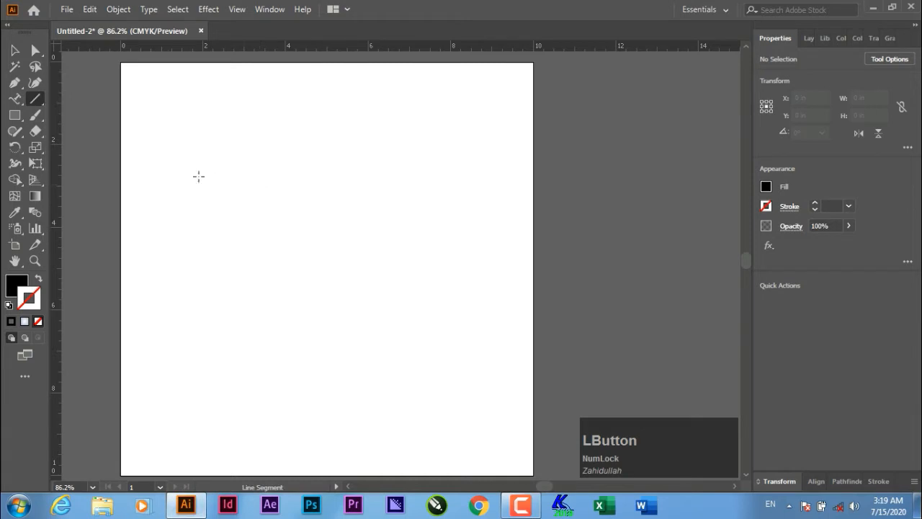
drag(167, 169, 453, 168)
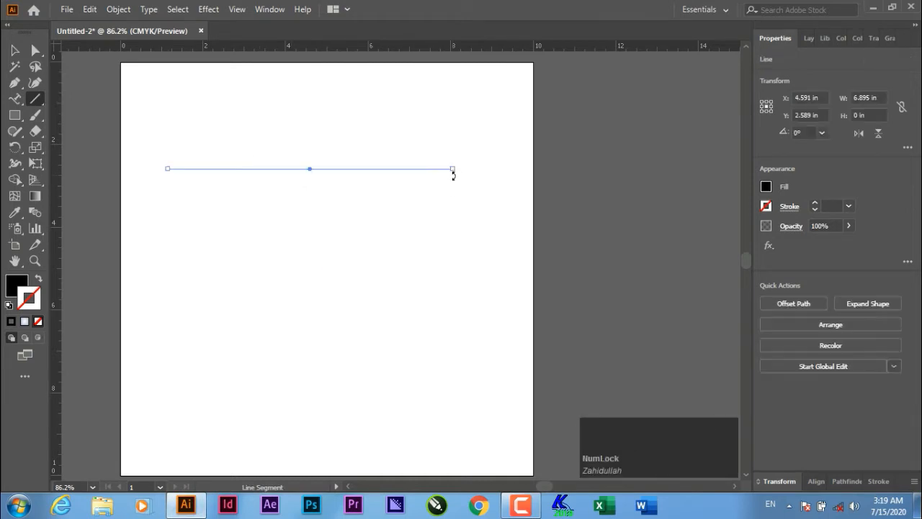
click(15, 50)
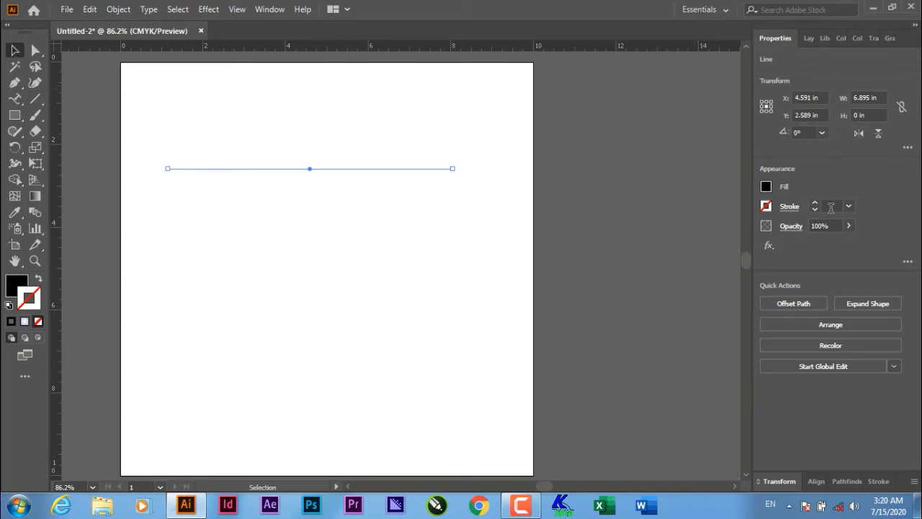
scroll(832, 206, up, 6)
drag(336, 173, 353, 177)
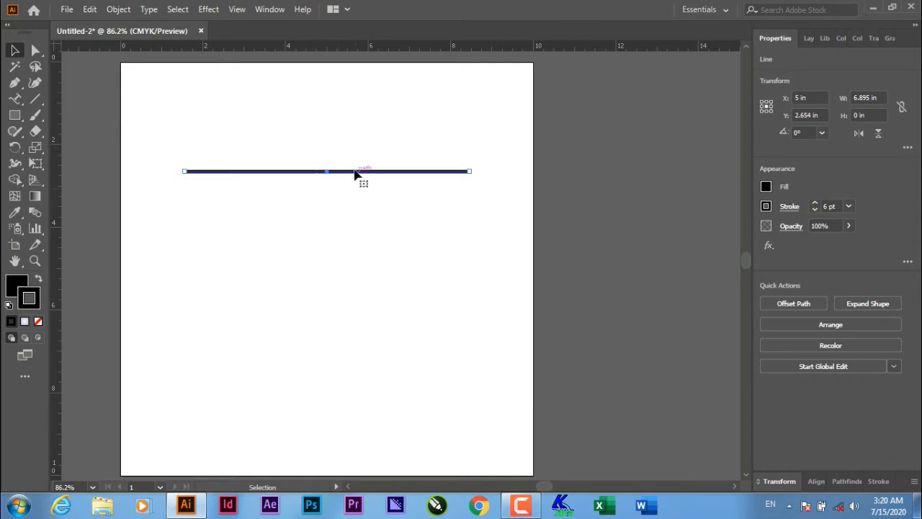
- Apply an Effect > Warp > Arc with 50% bend to the line
click(209, 10)
mouse_move(253, 185)
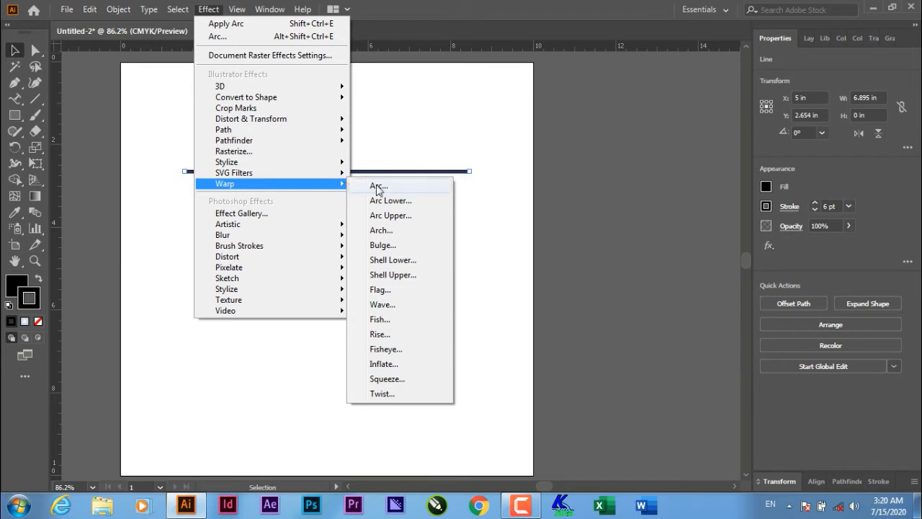
mouse_move(338, 185)
click(393, 187)
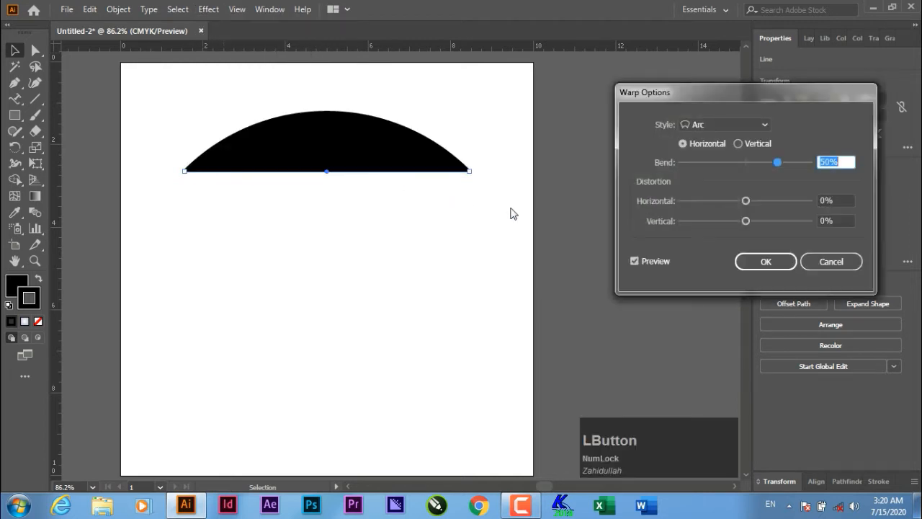
click(766, 262)
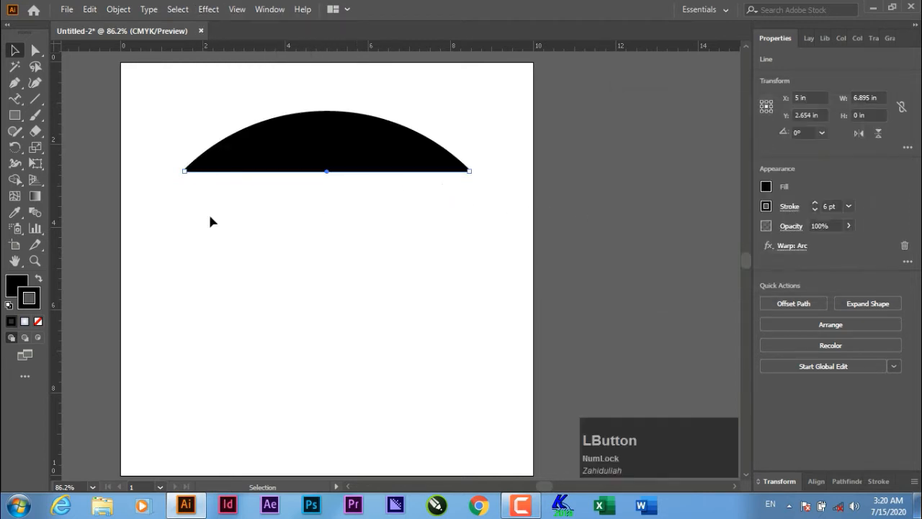
- Set the warped line's fill to None, leaving only the stroked arc
click(18, 288)
click(38, 322)
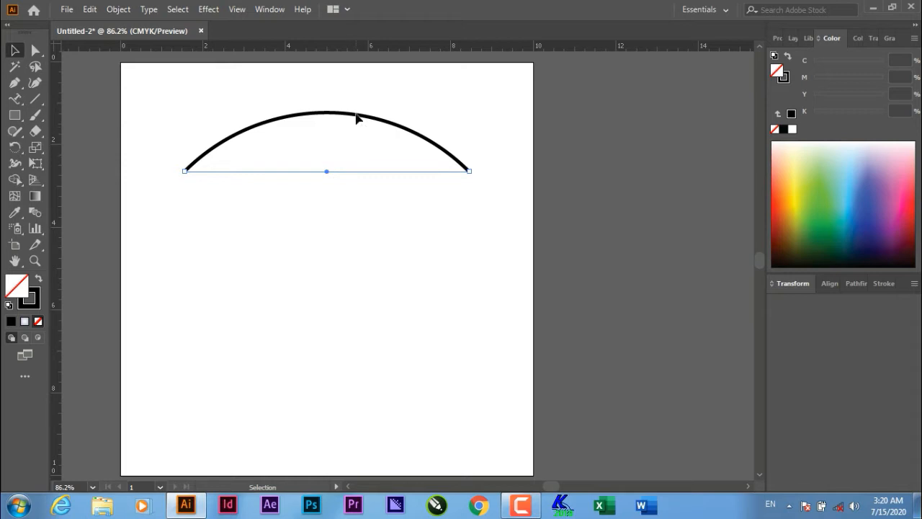
click(208, 10)
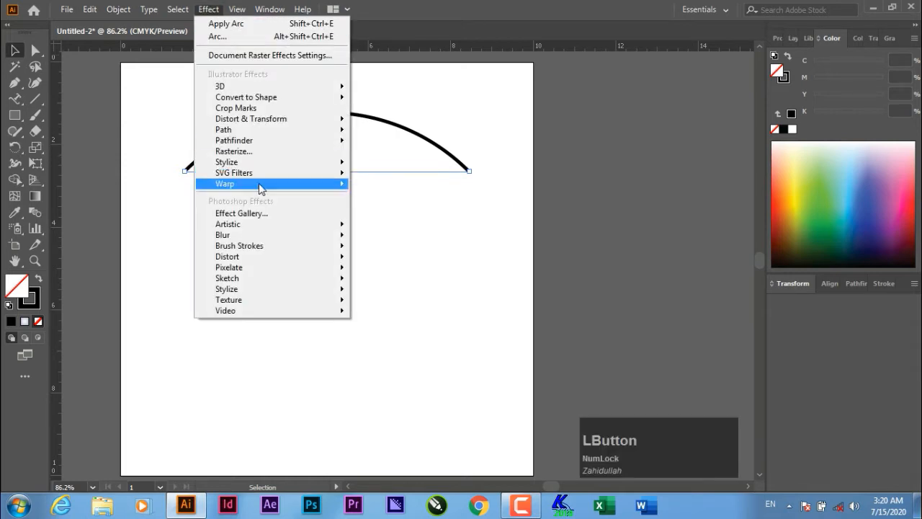
click(281, 229)
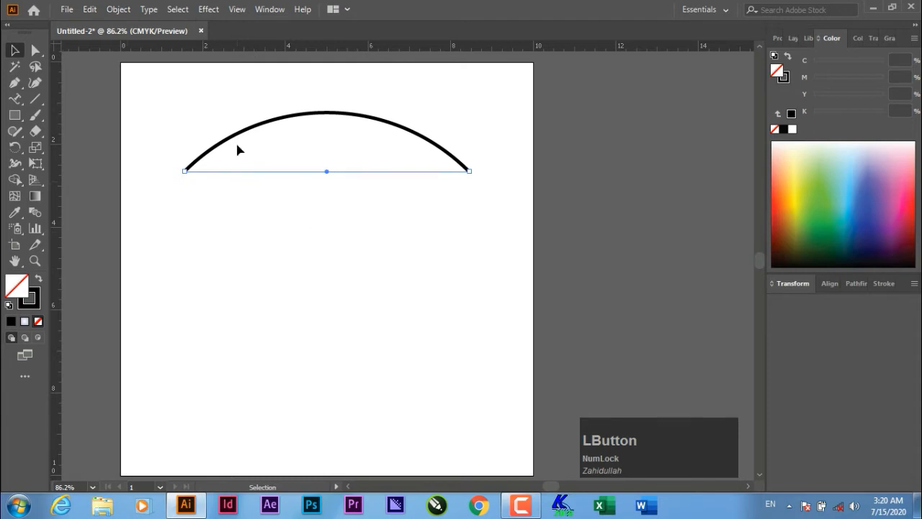
- Pick the Type on a Path tool, then deselect and reselect the arc
click(15, 100)
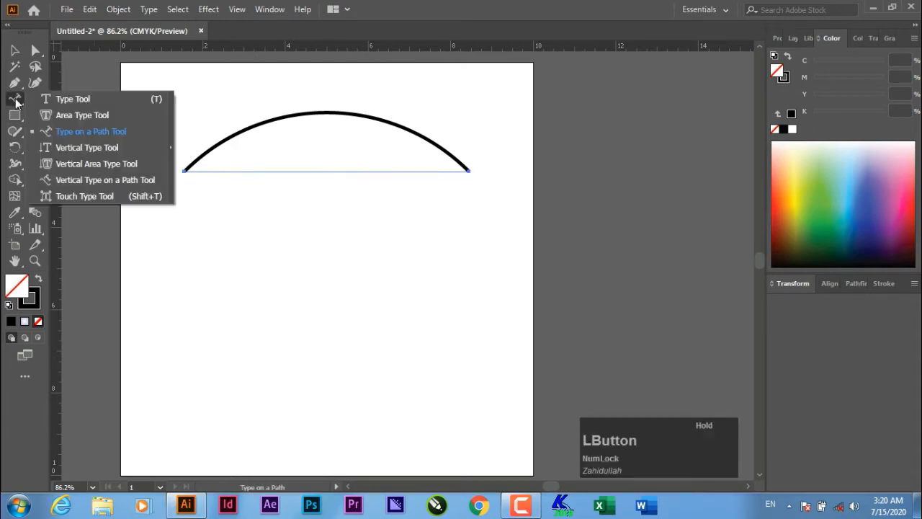
click(17, 102)
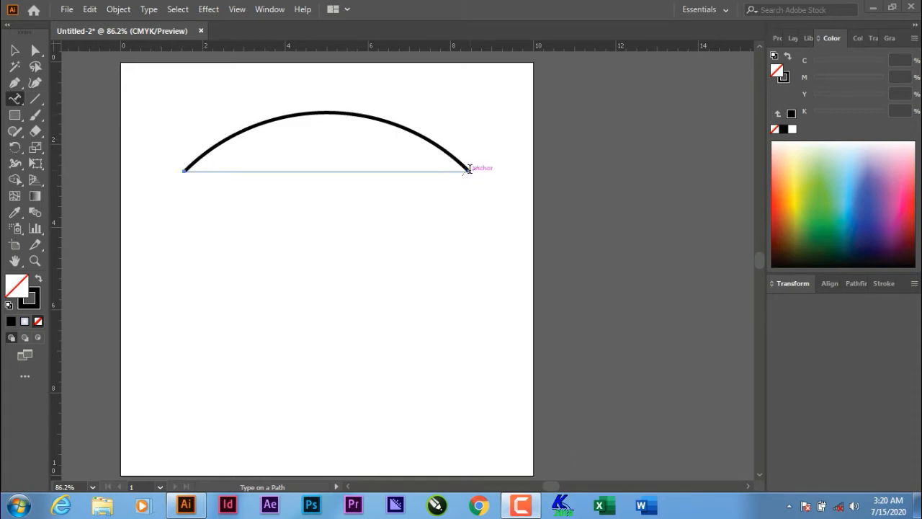
click(15, 50)
click(370, 243)
click(369, 120)
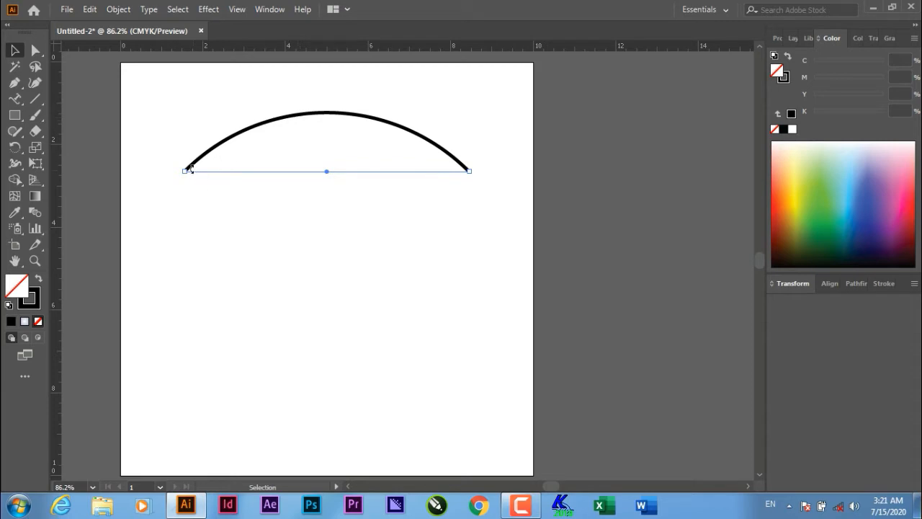
- Place Lorem ipsum text from the arc's left end, lift it near the page top, and begin a Pen path below
click(15, 99)
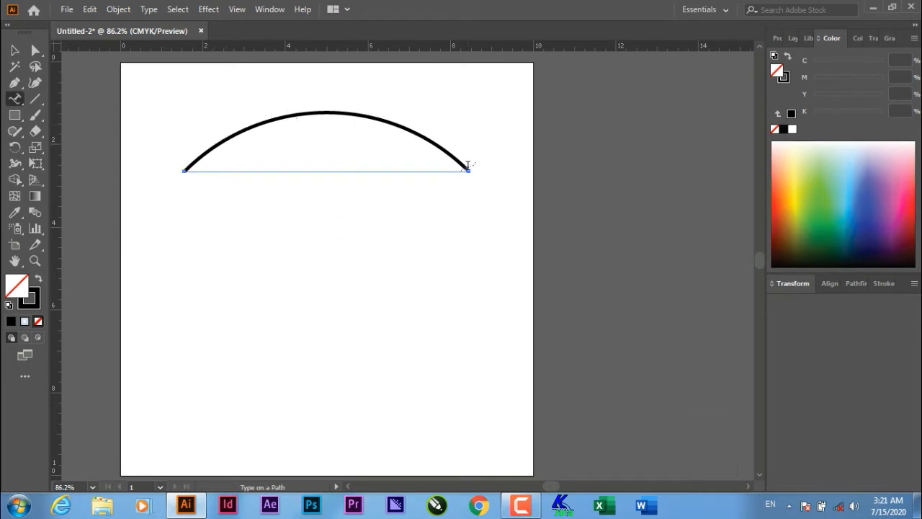
click(184, 170)
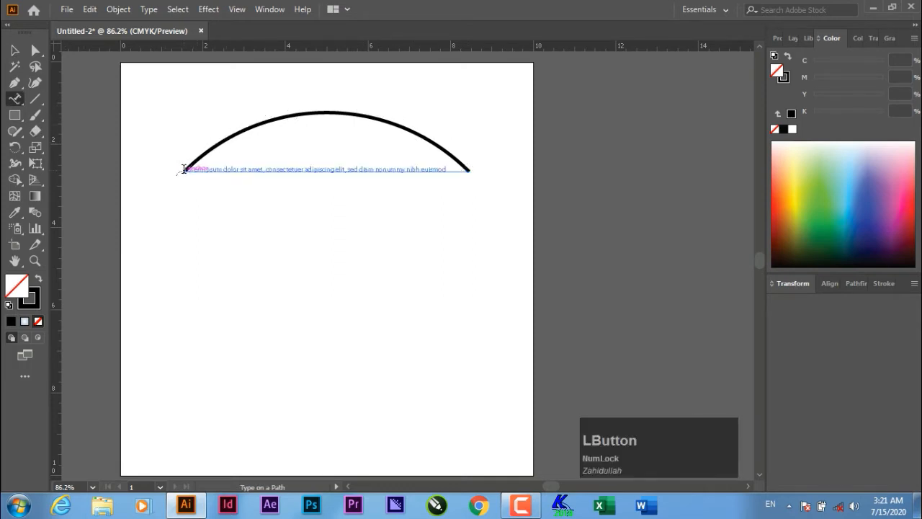
click(15, 50)
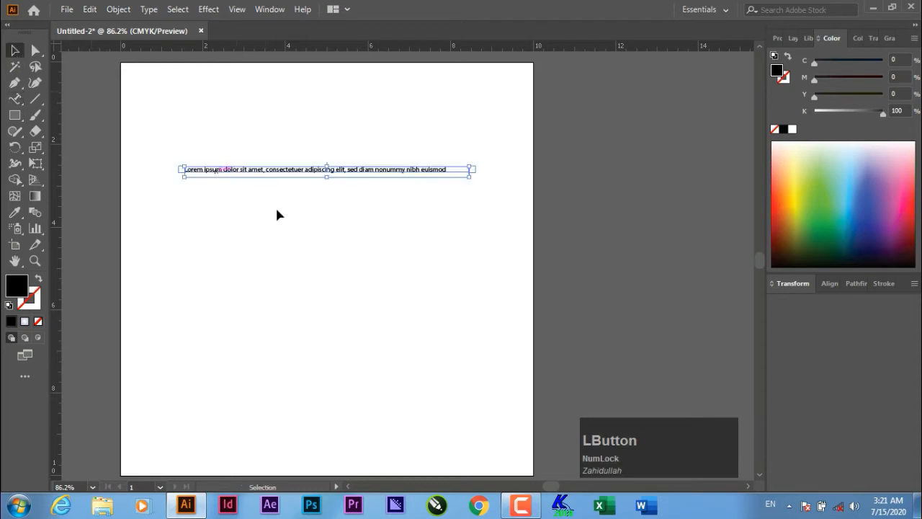
click(312, 201)
drag(333, 176, 389, 130)
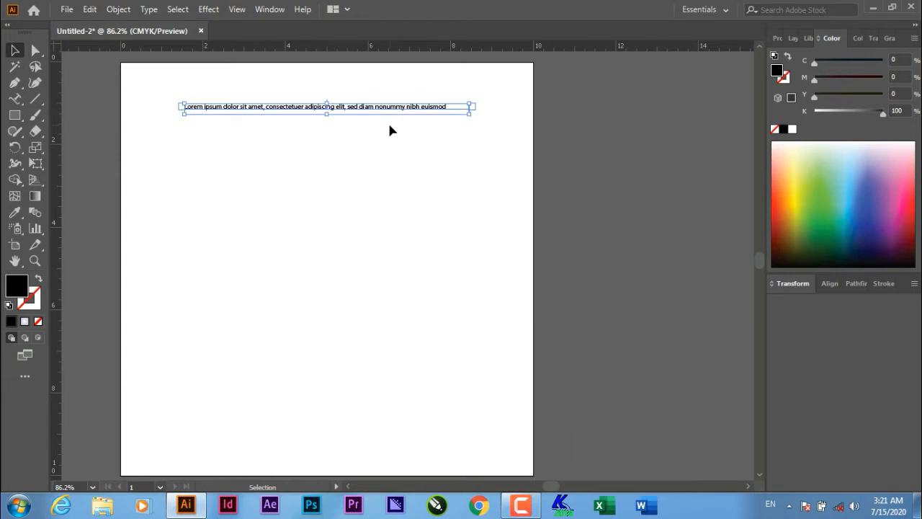
click(15, 84)
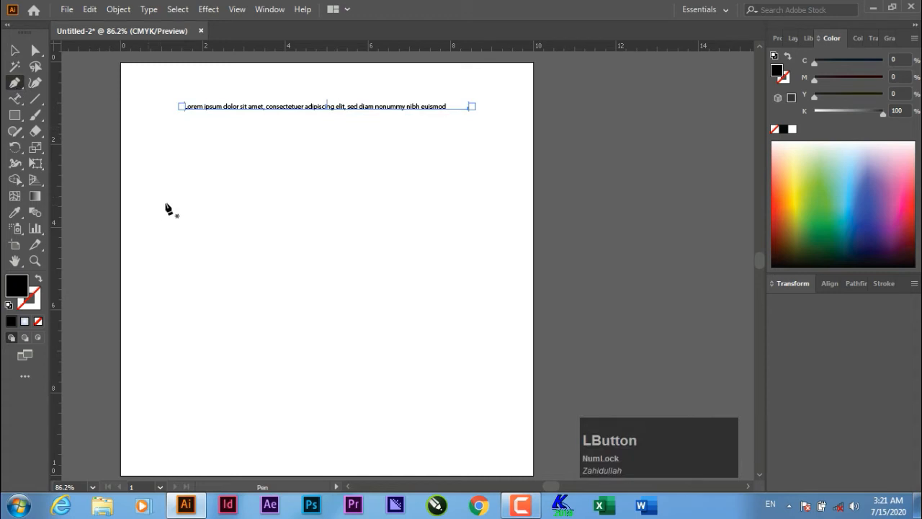
drag(164, 210, 597, 344)
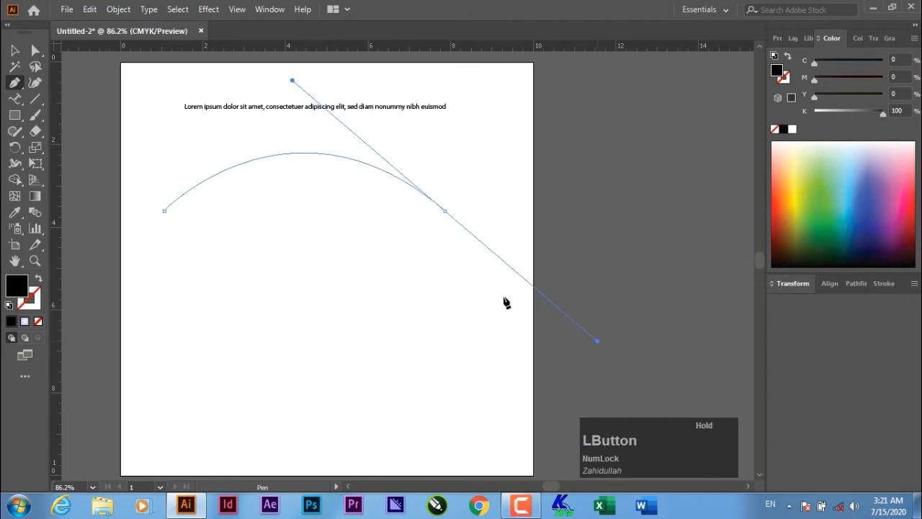
- Finish the curved Pen arch under the text and set its fill to None
right_click(360, 194)
click(15, 50)
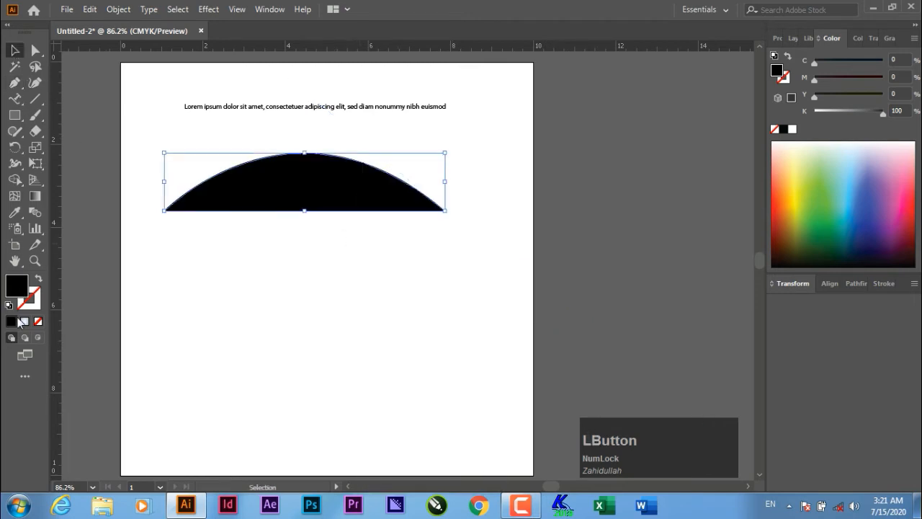
click(9, 304)
click(39, 322)
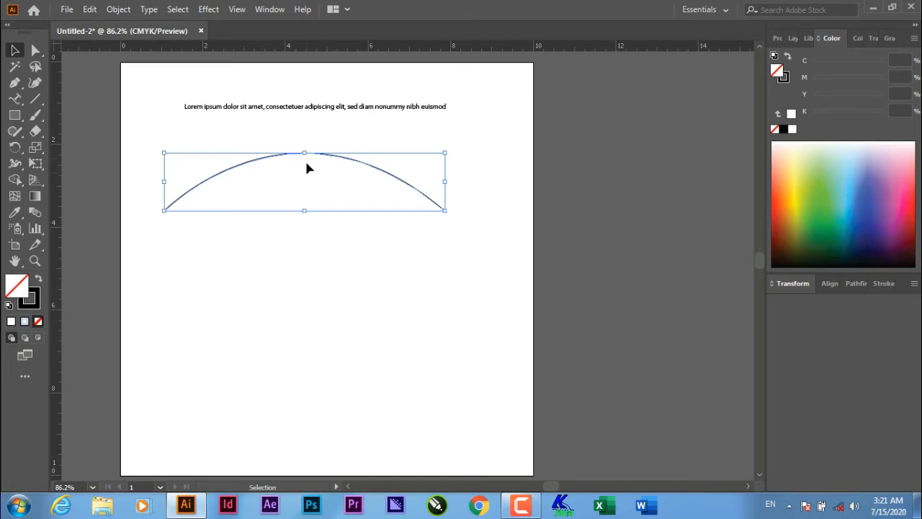
click(35, 99)
- Draw a horizontal line below the arch and give it a 50% Arc warp
drag(181, 323, 453, 315)
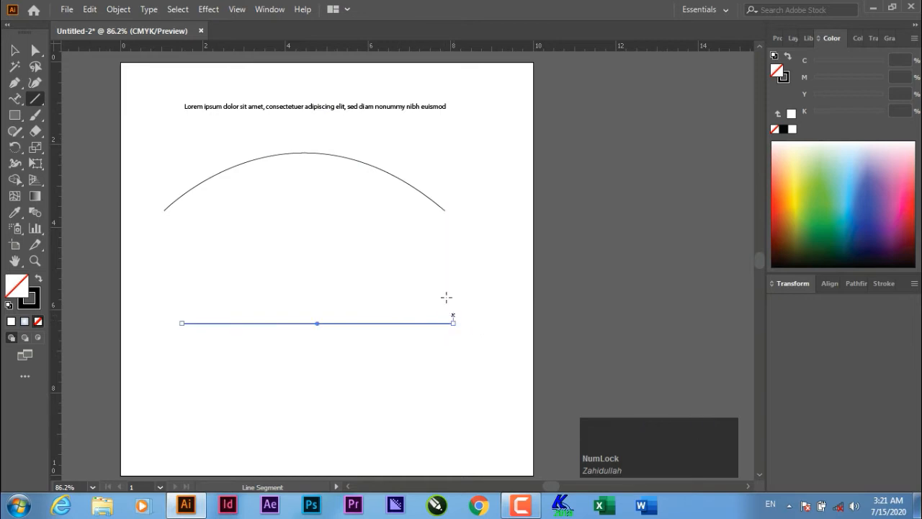
click(209, 9)
mouse_move(260, 183)
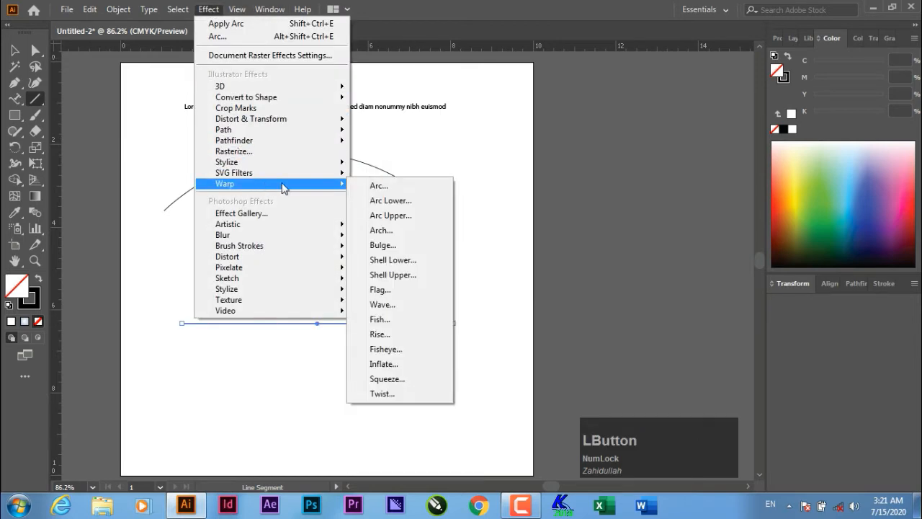
click(370, 183)
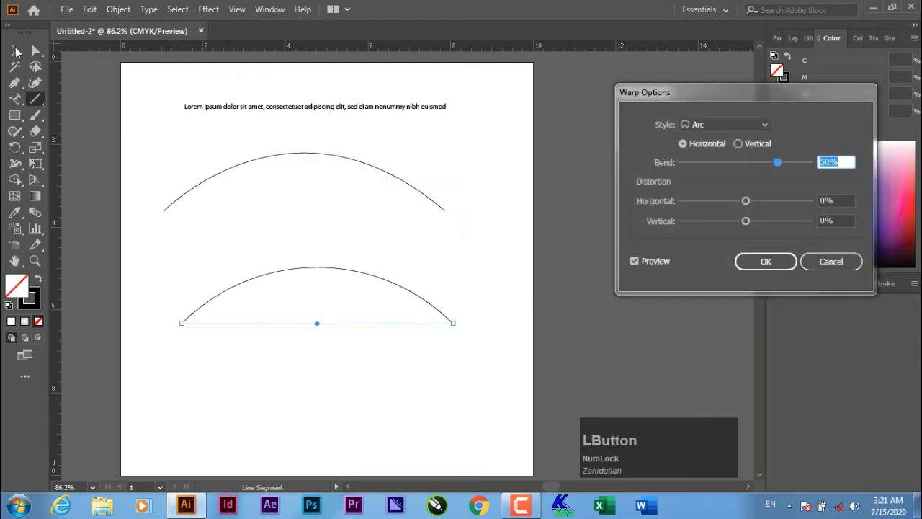
click(766, 261)
click(15, 50)
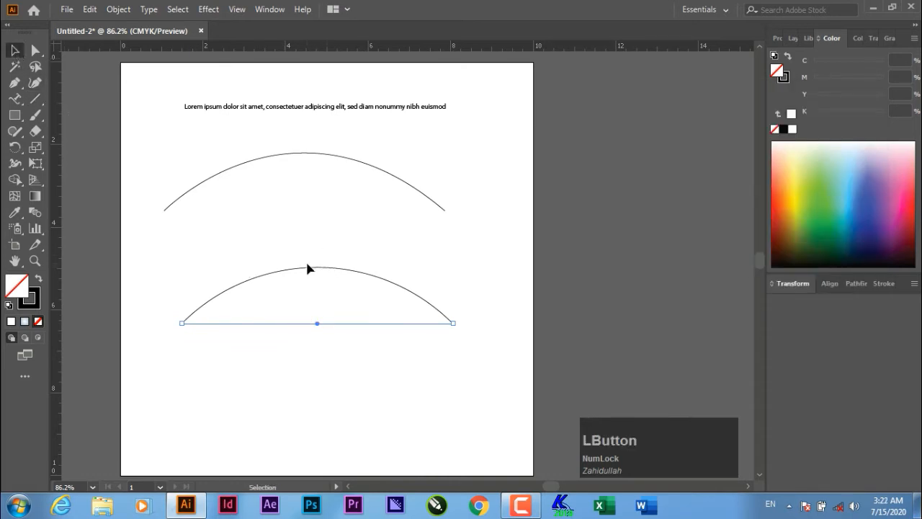
click(424, 301)
click(220, 324)
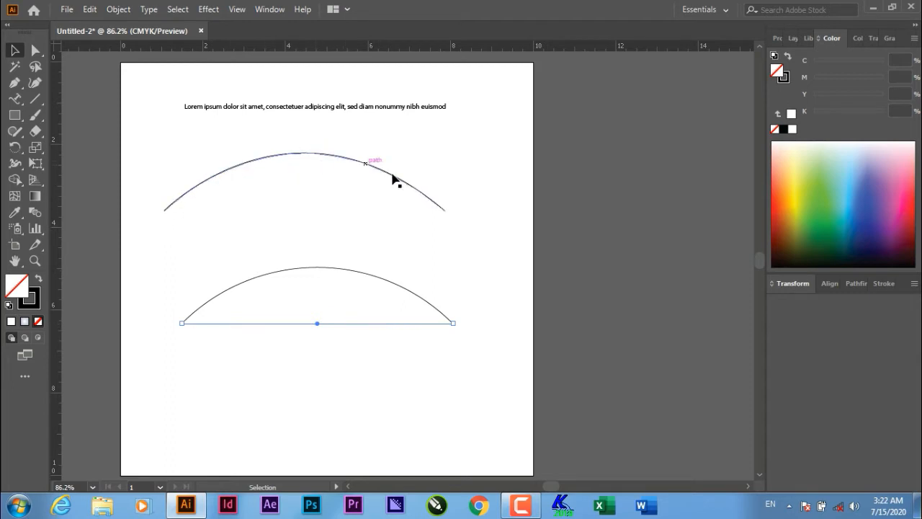
- Select and deselect the upper arch to check the two stacked arcs
click(309, 154)
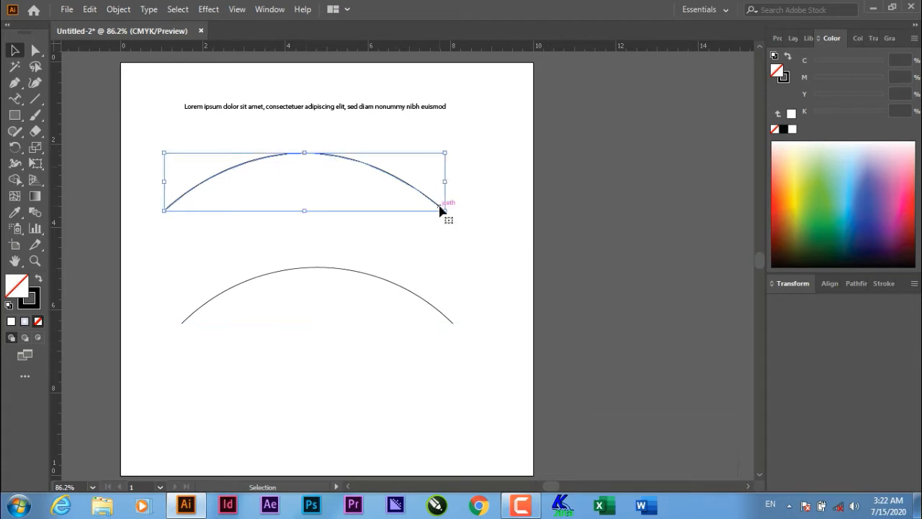
click(449, 248)
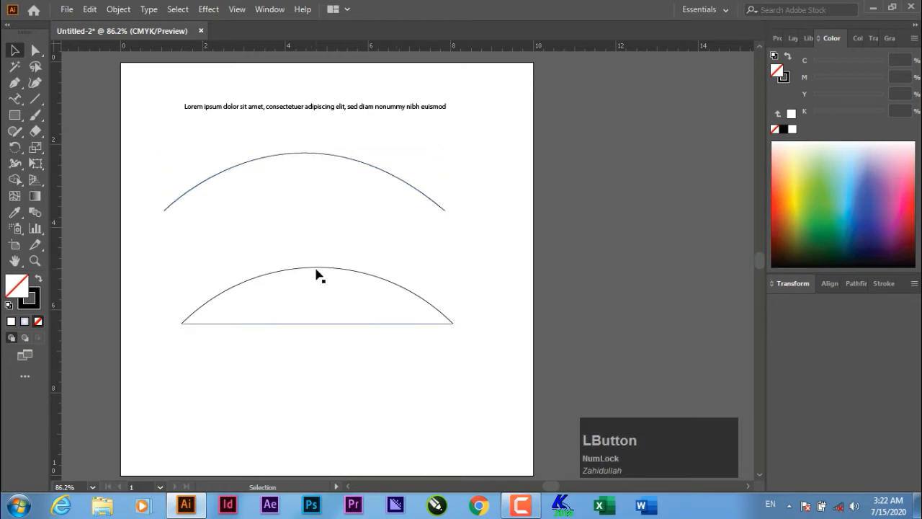
click(282, 155)
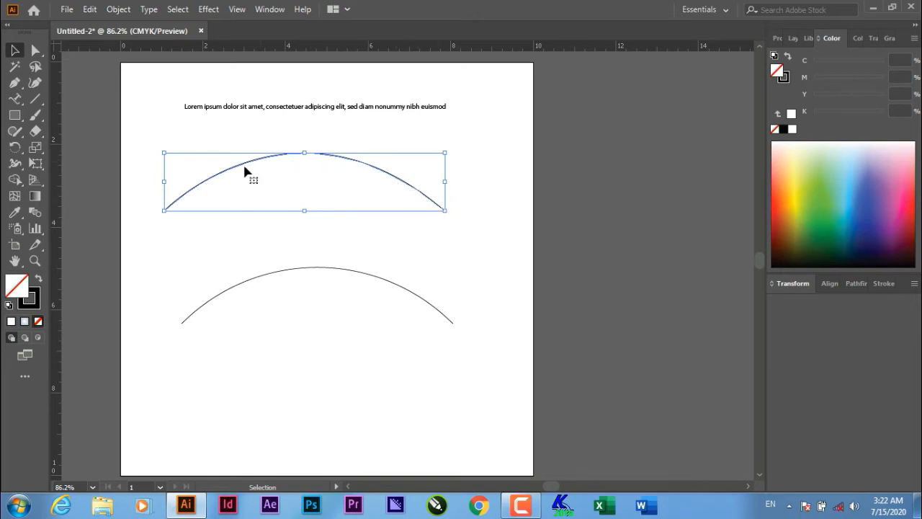
click(167, 224)
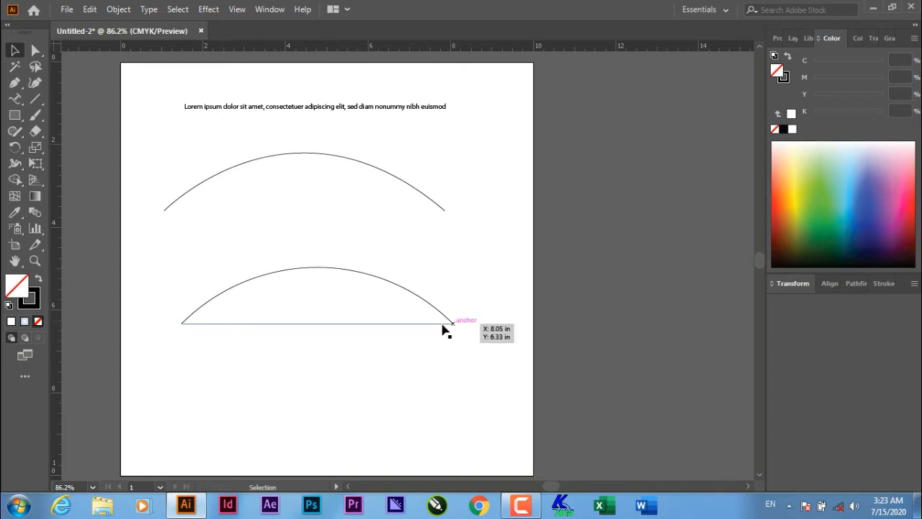
- Add Lorem ipsum text at the left end of the upper arch, then of the lower arch
click(14, 98)
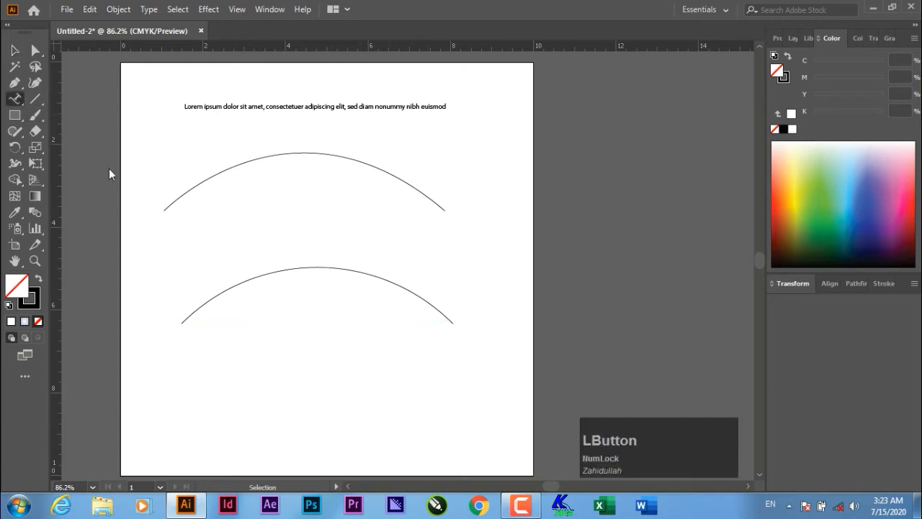
click(165, 209)
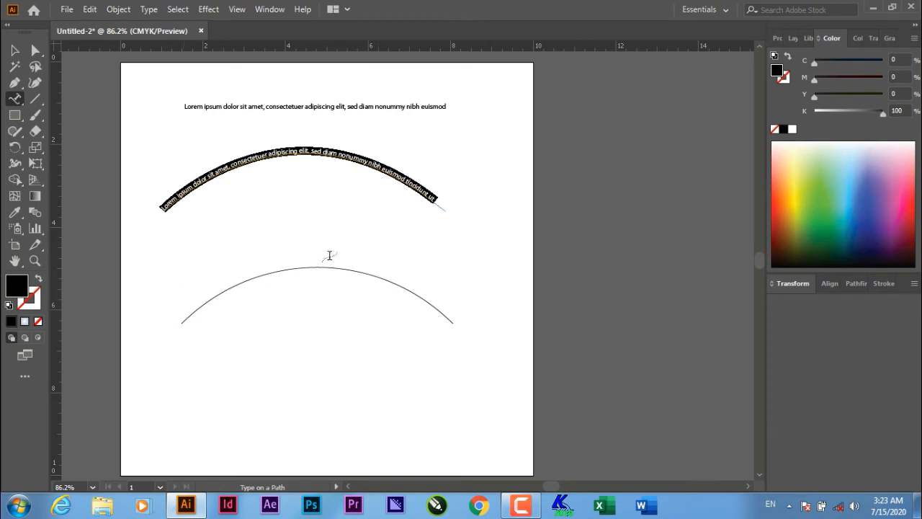
click(182, 319)
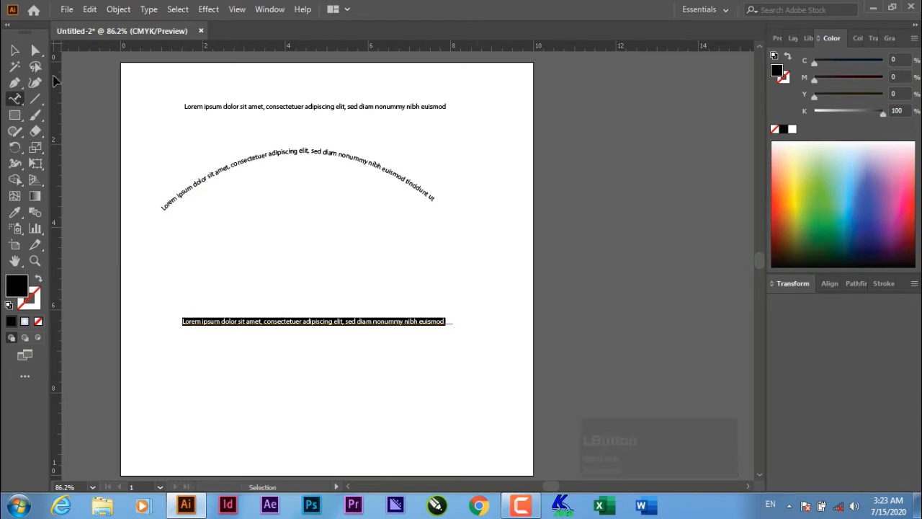
- Drag the lower Lorem ipsum text line up and right so it extends past the artboard's right edge
click(14, 50)
drag(363, 330, 621, 141)
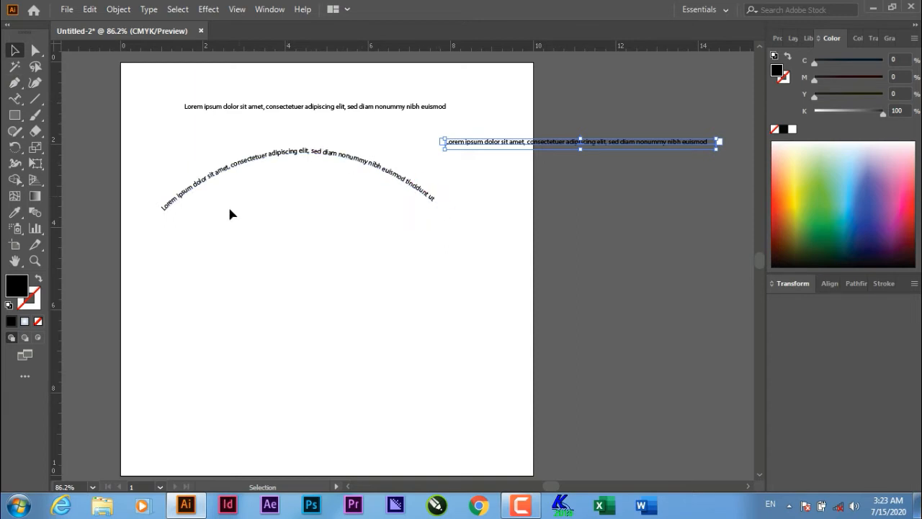
click(16, 51)
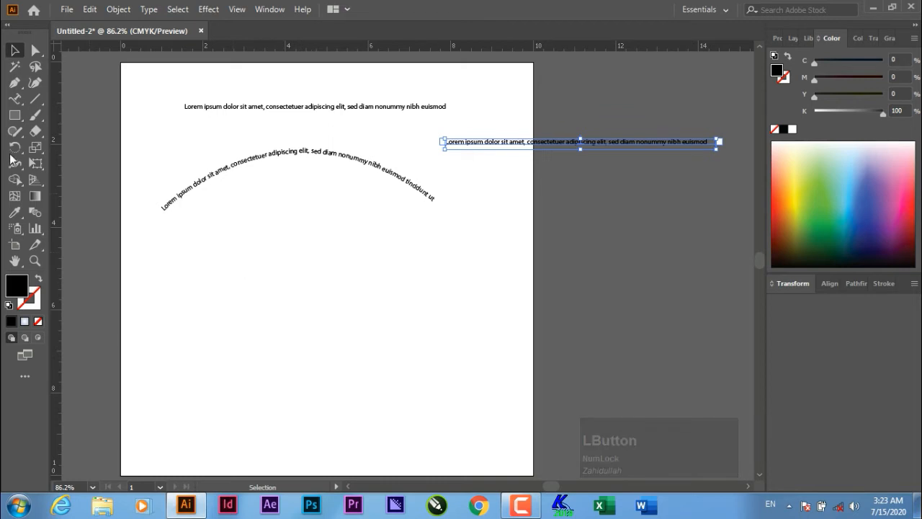
click(14, 99)
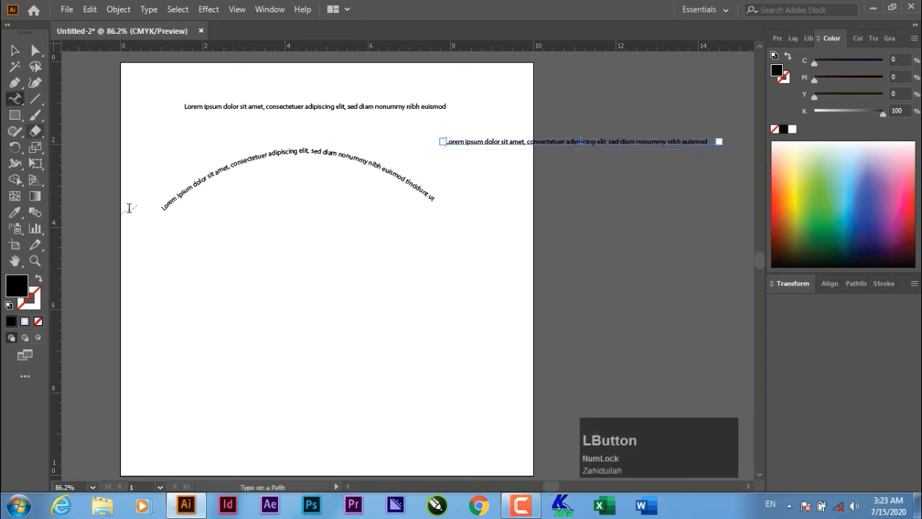
- Place a point-text line below the arched text and type a person's full name into it
click(200, 281)
click(590, 271)
drag(19, 101, 49, 101)
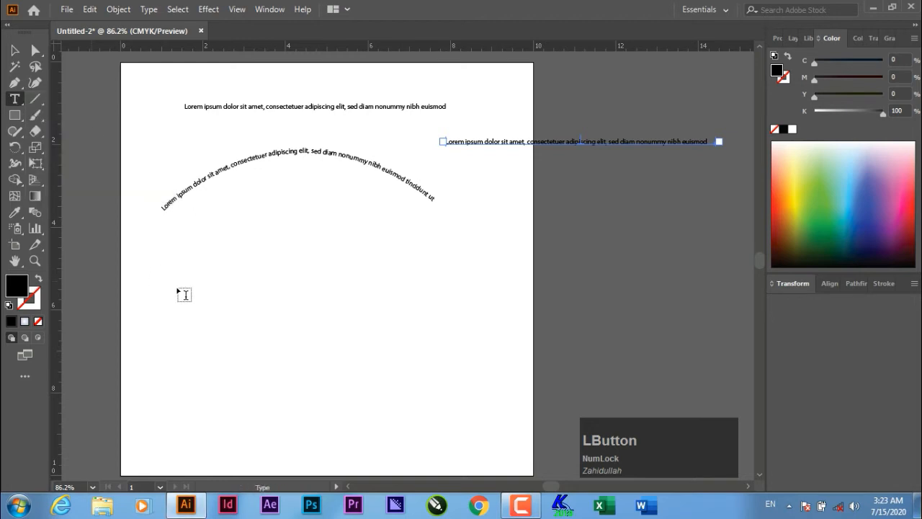
click(216, 306)
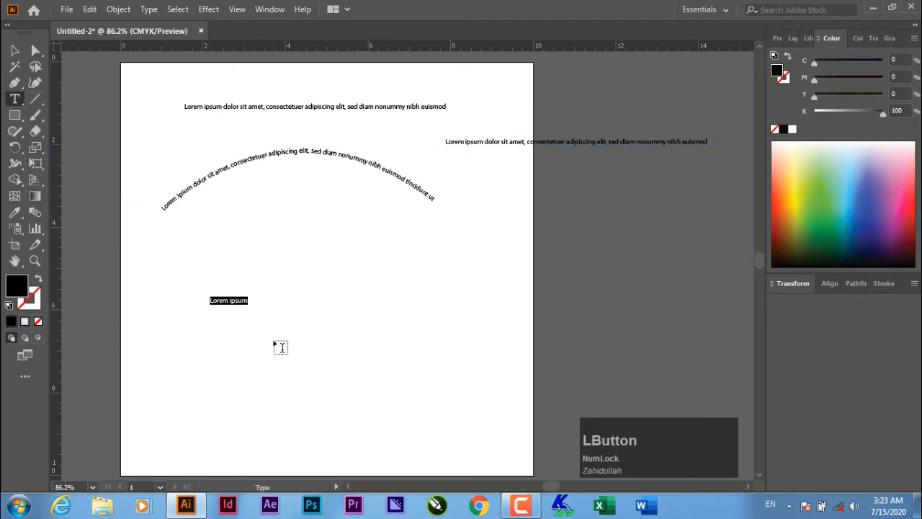
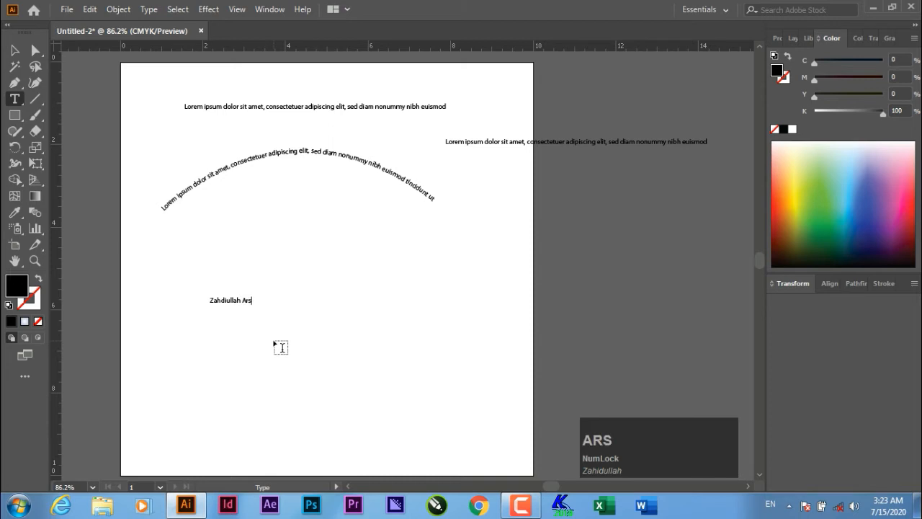
click(15, 49)
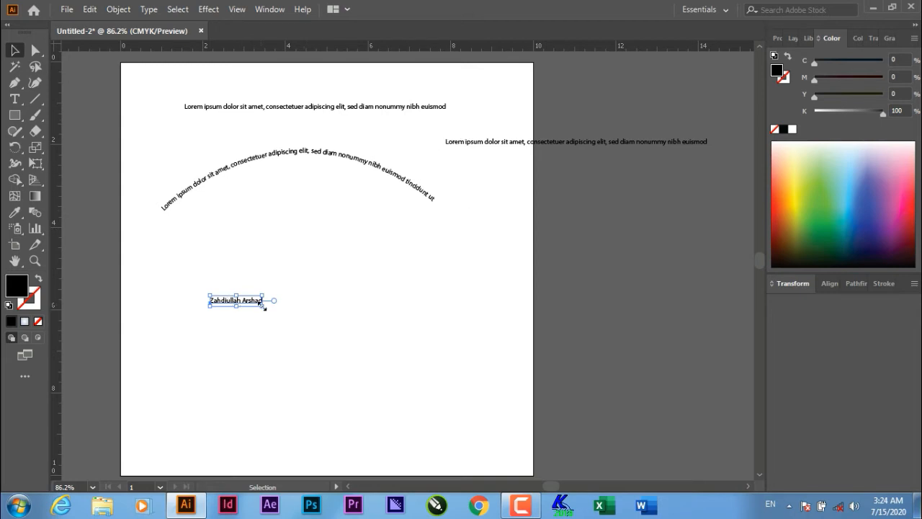
- Enlarge the name text and apply an Arc warp at 50% bend, after briefly trying Arc Lower
drag(305, 311, 434, 333)
drag(306, 306, 402, 268)
click(208, 9)
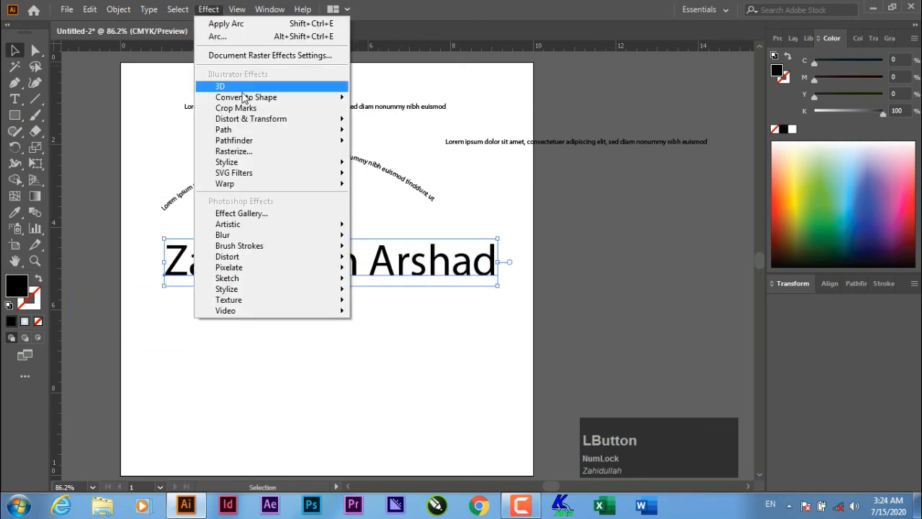
mouse_move(335, 186)
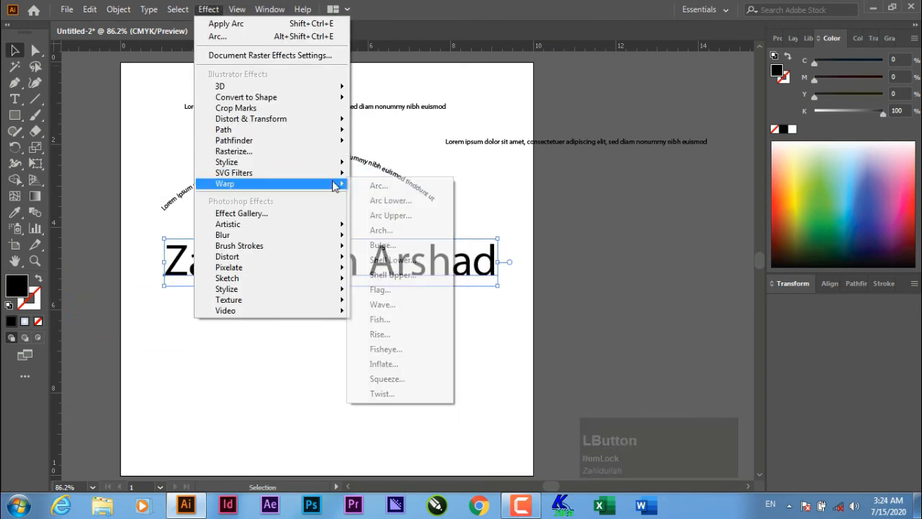
click(380, 186)
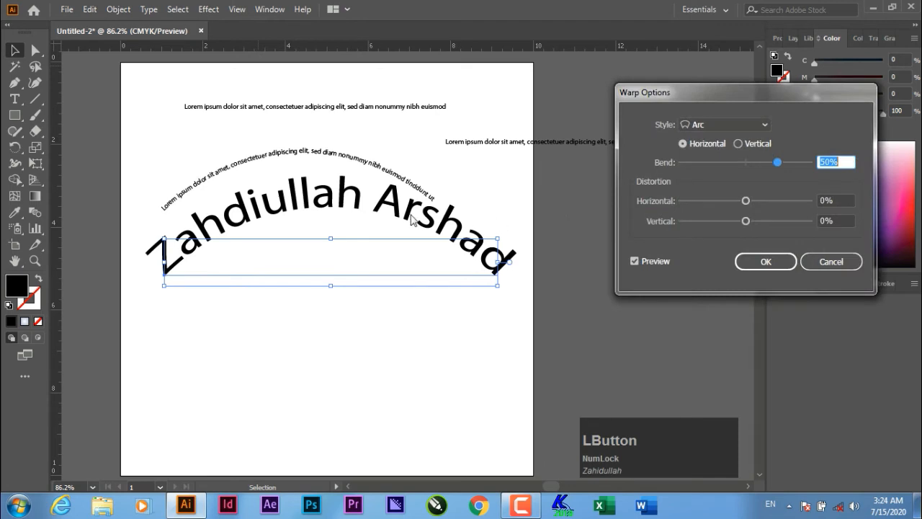
click(713, 124)
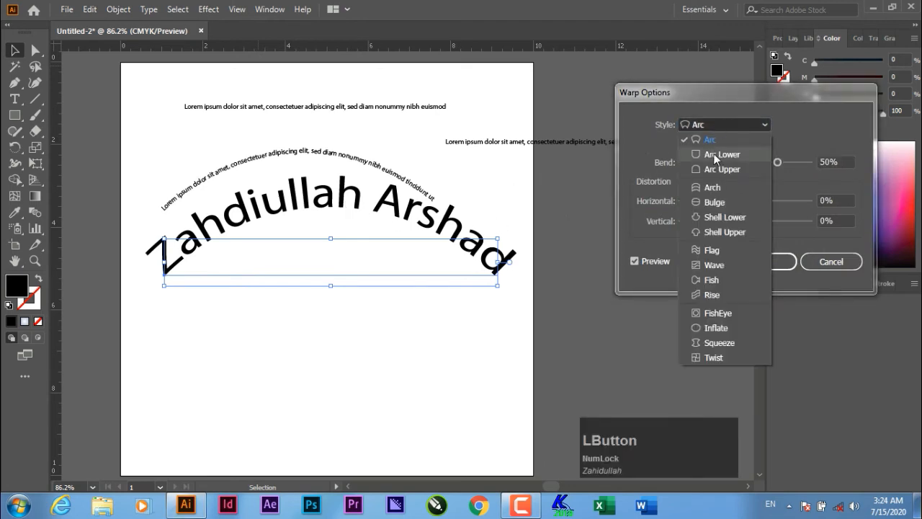
click(715, 154)
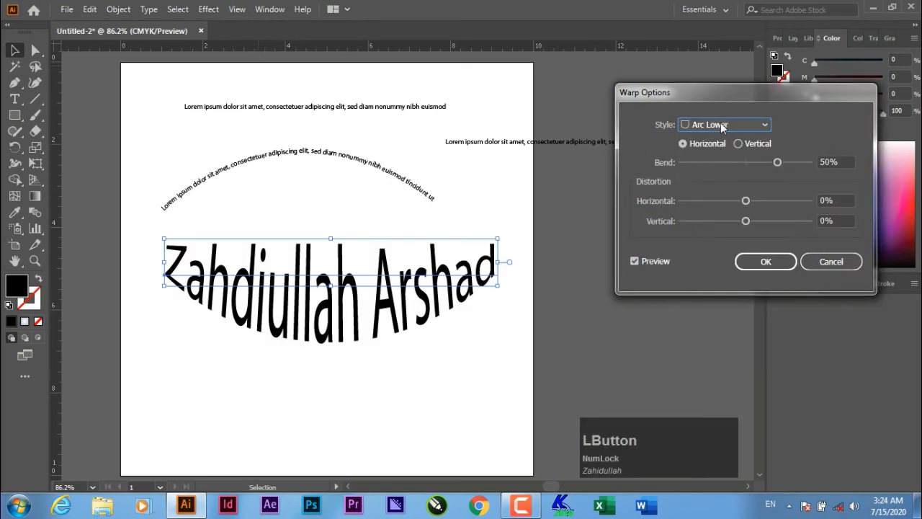
click(720, 124)
click(720, 136)
click(765, 263)
- Move the warped name text down beneath the Lorem ipsum arch and reselect it
drag(343, 206, 340, 260)
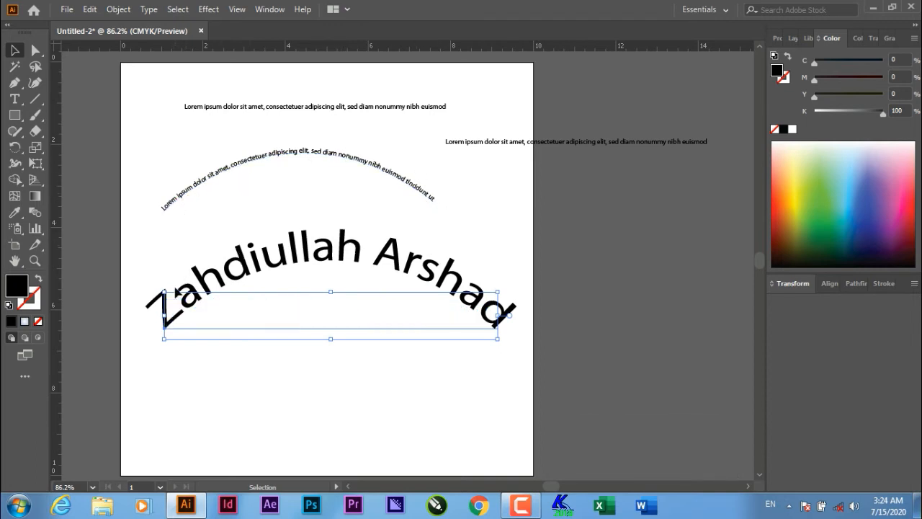
click(579, 303)
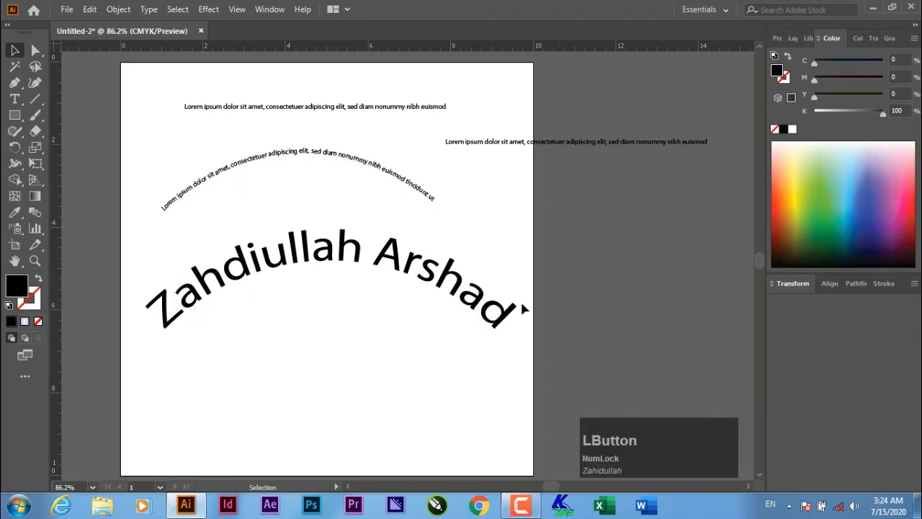
key(Delete)
click(461, 298)
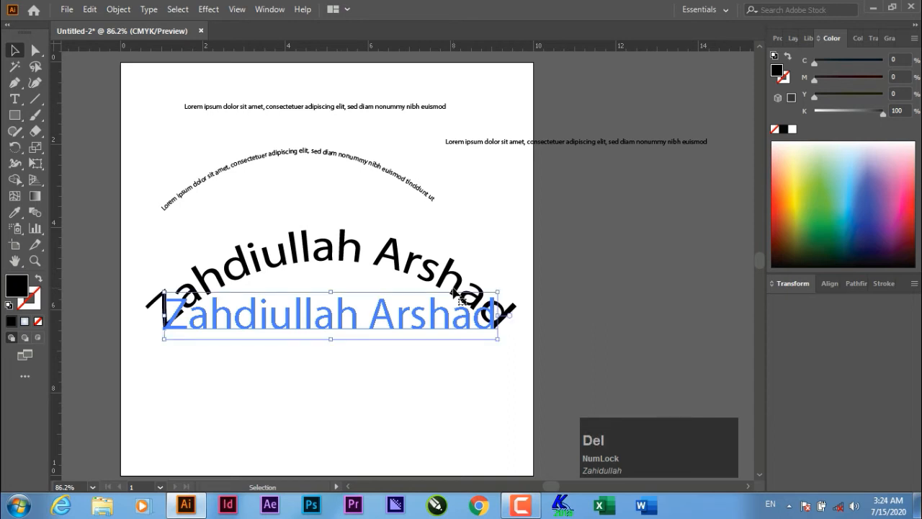
- Delete the warped name and all the remaining text objects
key(Delete)
drag(618, 235, 349, 84)
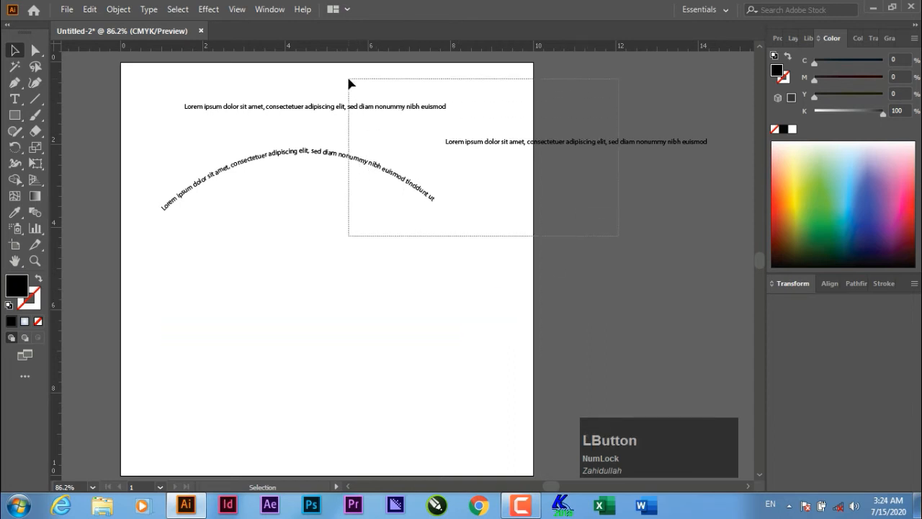
key(Delete)
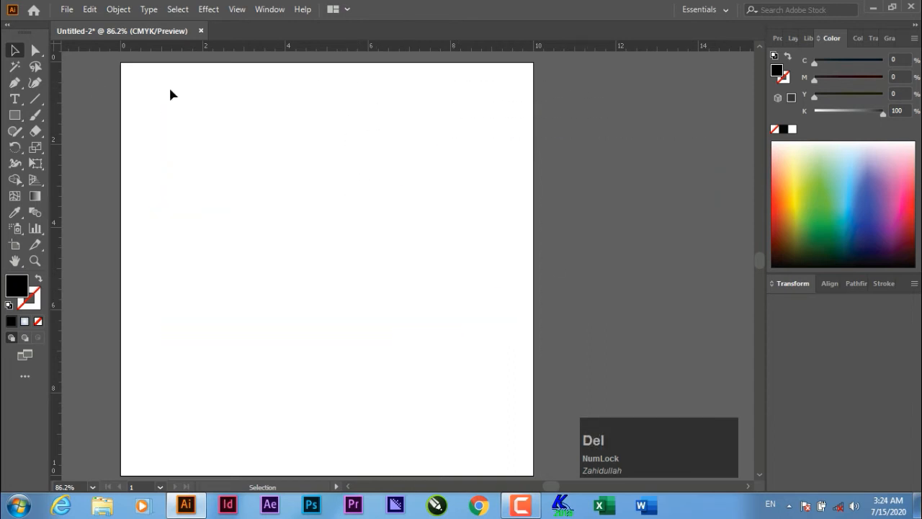
- Draw a spiral near the page centre and flow Lorem ipsum placeholder text along it
click(35, 99)
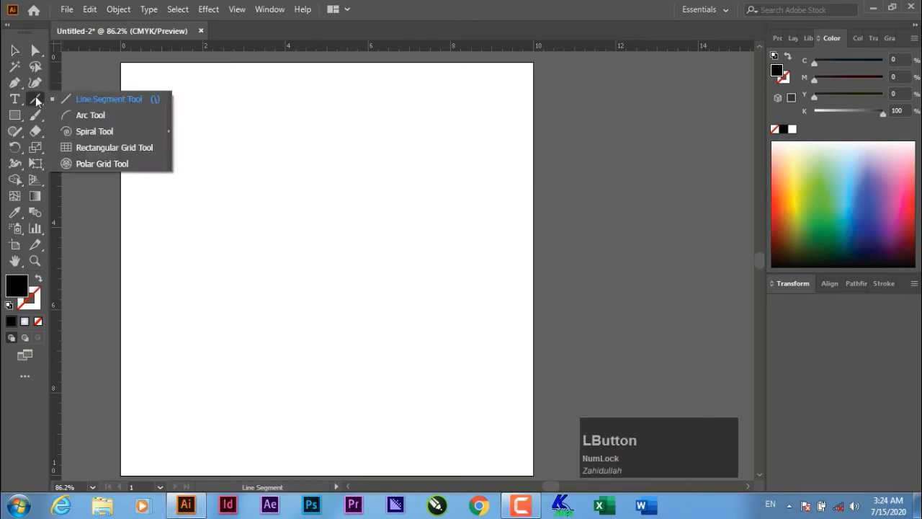
click(108, 132)
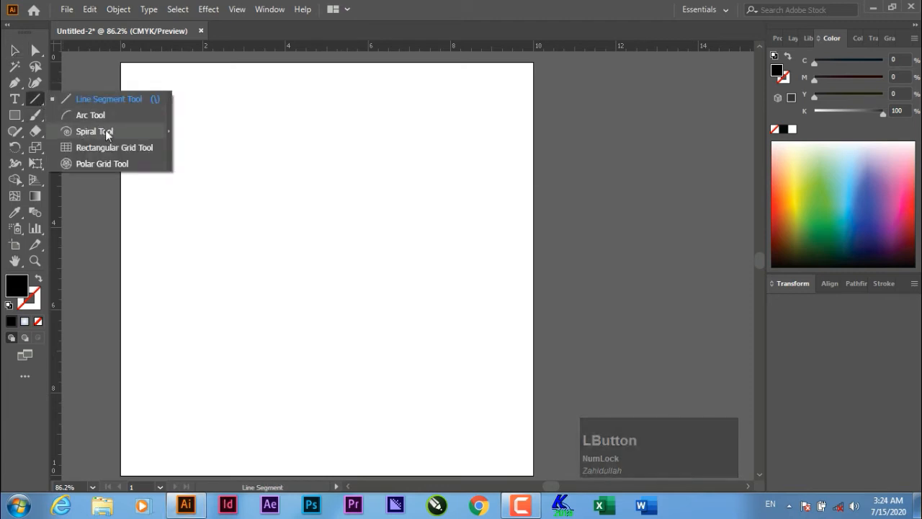
drag(365, 229, 482, 243)
click(14, 50)
click(15, 99)
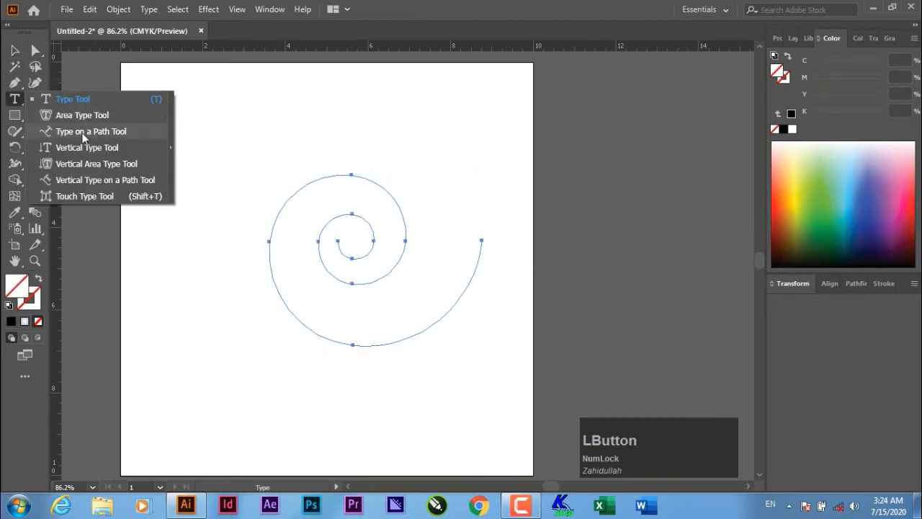
click(84, 131)
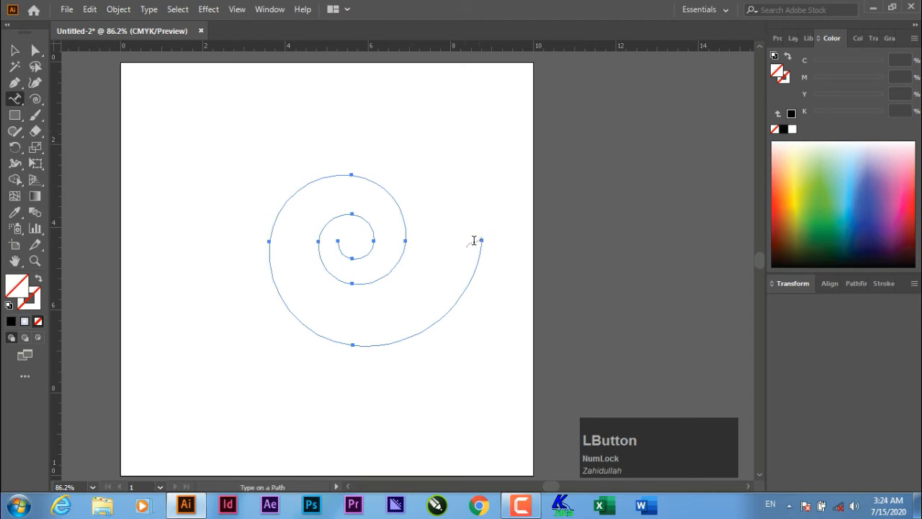
click(338, 241)
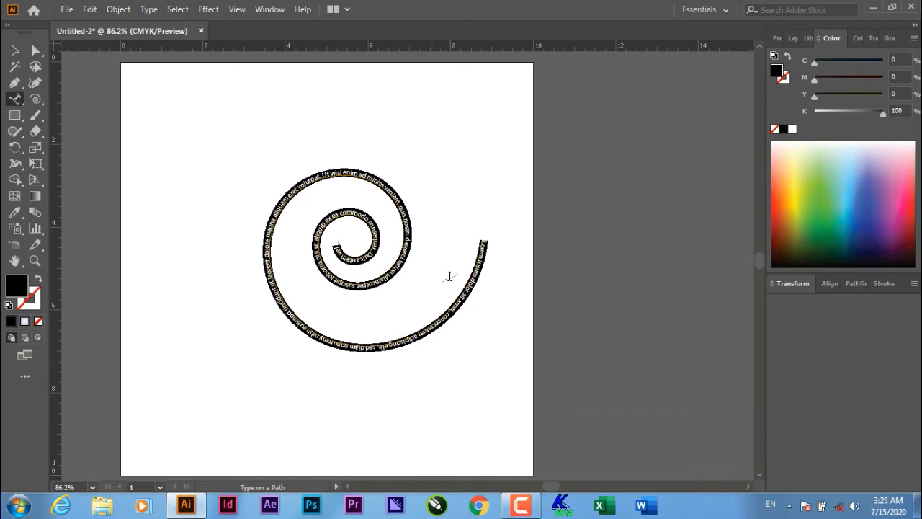
- Select the spiral with its text and delete it
click(15, 50)
click(156, 212)
drag(192, 137, 413, 298)
key(Delete)
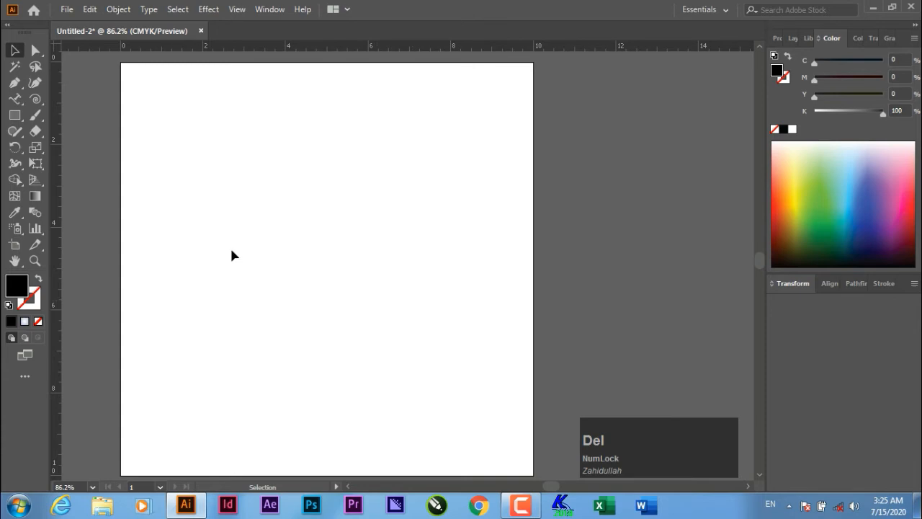
- Make a trial spiral with the Spiral Tool and marquee-select the artboard contents
click(36, 101)
drag(36, 100, 302, 211)
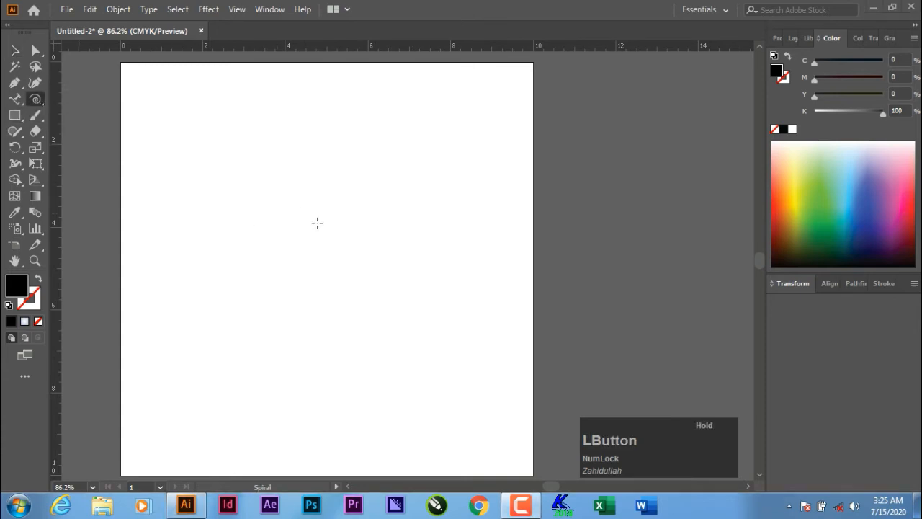
drag(383, 268, 384, 269)
drag(247, 185, 327, 250)
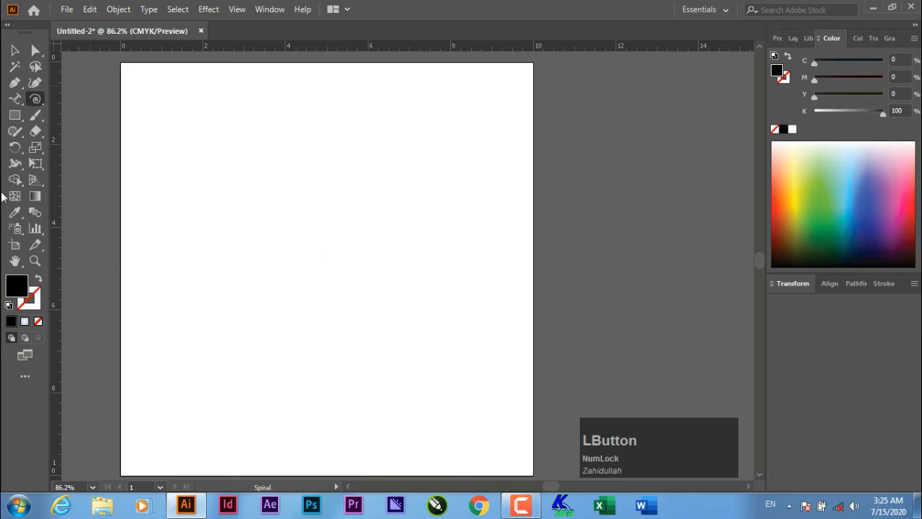
click(15, 50)
drag(192, 125, 513, 348)
- Draw a large spiral, reshape its inner loop points, and give it a black stroke with no fill
click(36, 99)
drag(319, 208, 493, 194)
click(36, 51)
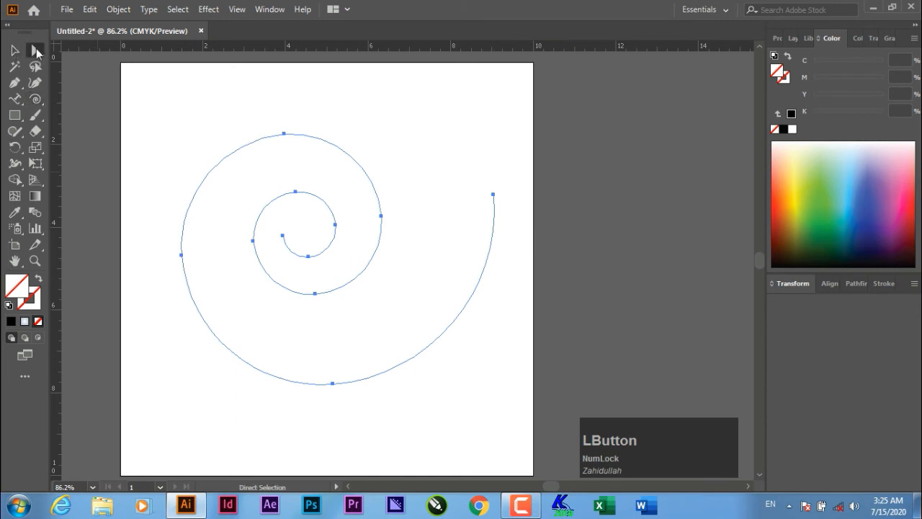
drag(292, 136, 338, 108)
drag(297, 193, 300, 175)
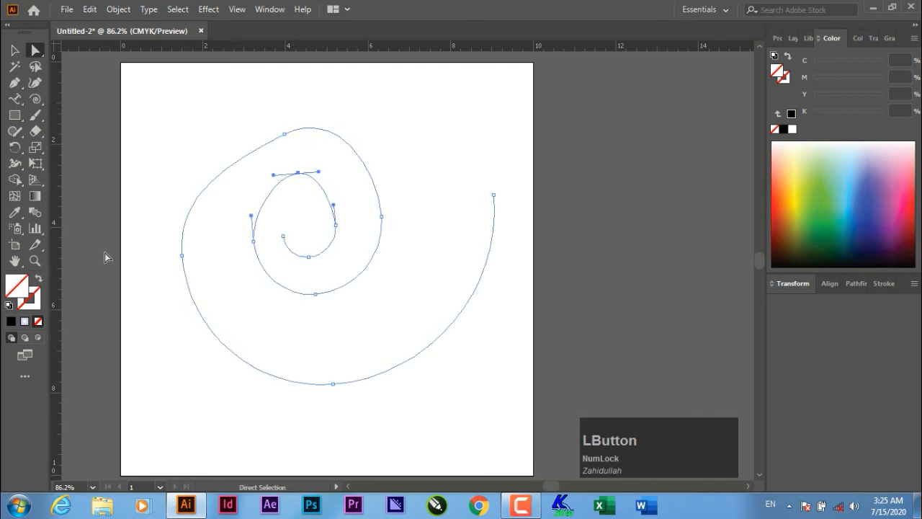
click(9, 305)
click(37, 322)
- Select the reshaped spiral and delete it
click(14, 50)
click(445, 239)
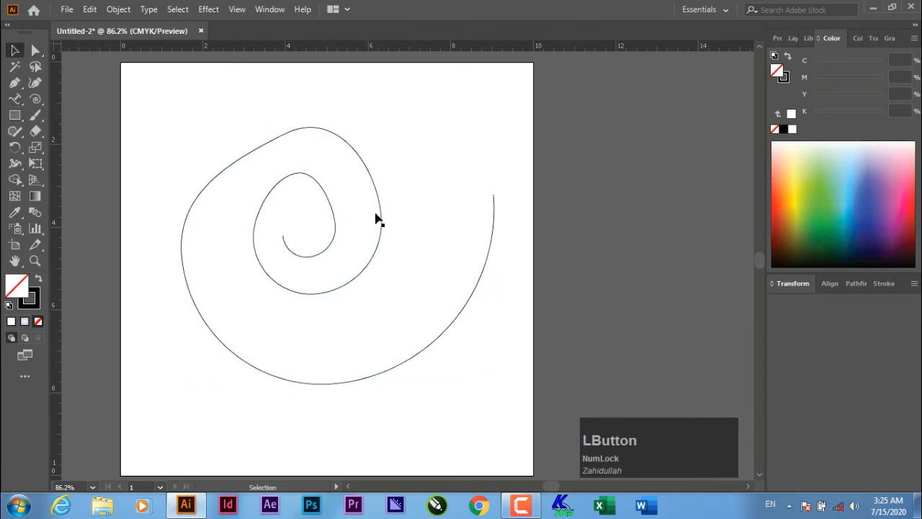
click(330, 203)
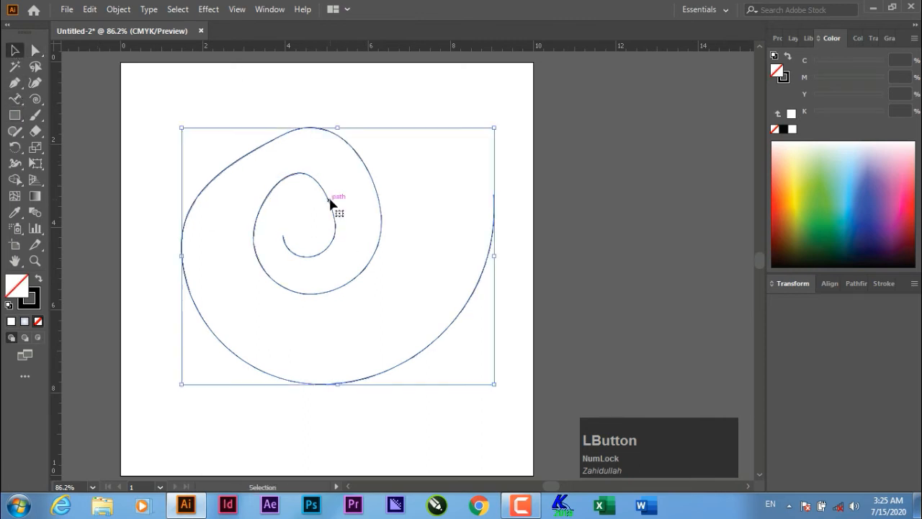
key(Delete)
- Draw a 6-by-6 rectangular grid about 8.14 in by 5.85 in
drag(39, 102, 54, 128)
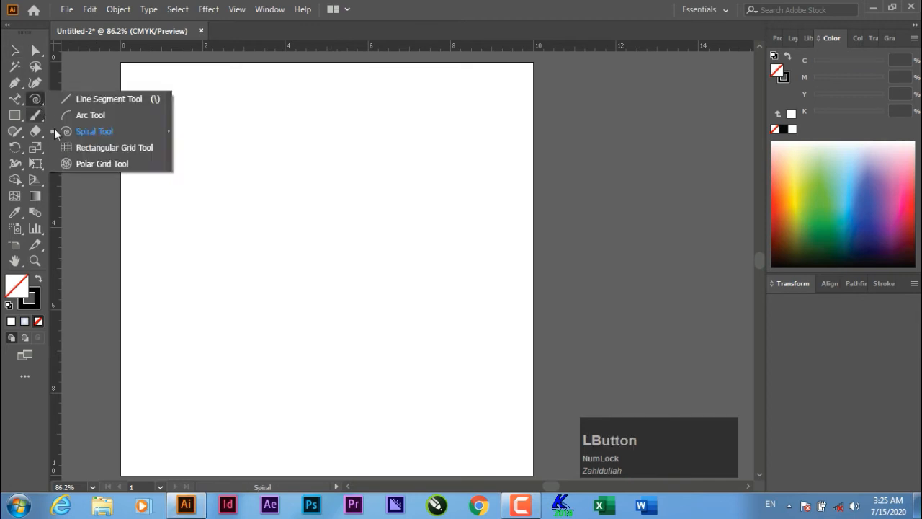
click(112, 147)
drag(157, 116, 494, 357)
- Move the grid down about 0.78 in
click(14, 50)
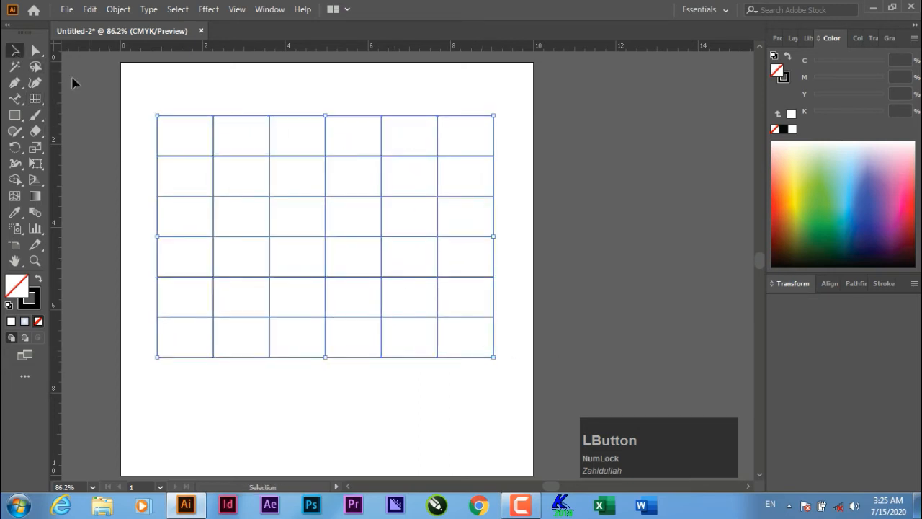
click(131, 99)
drag(199, 125, 196, 157)
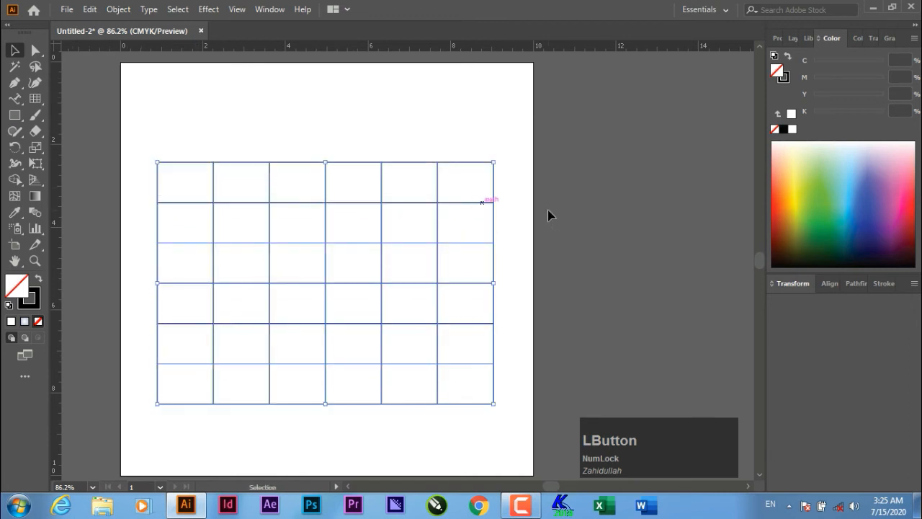
click(70, 126)
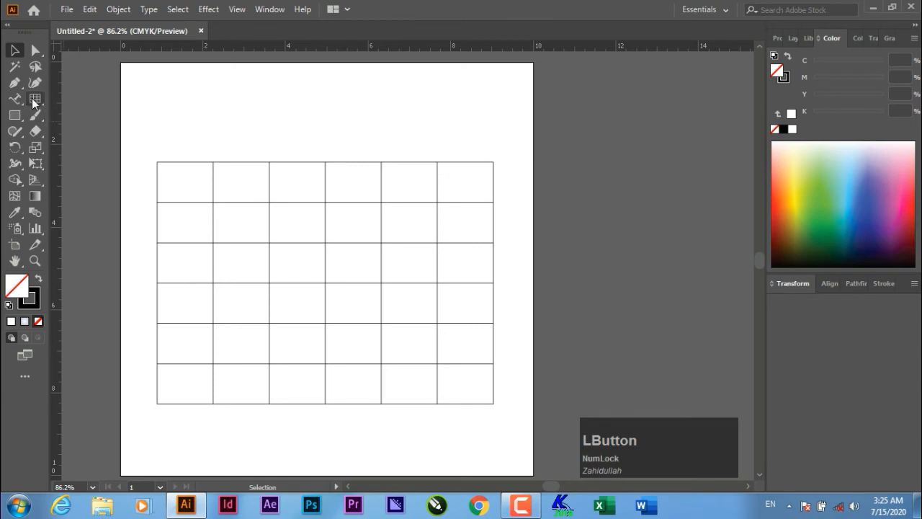
- Round the grid's top-left, bottom-right and top-right corners, the last to 0.65 in
click(36, 51)
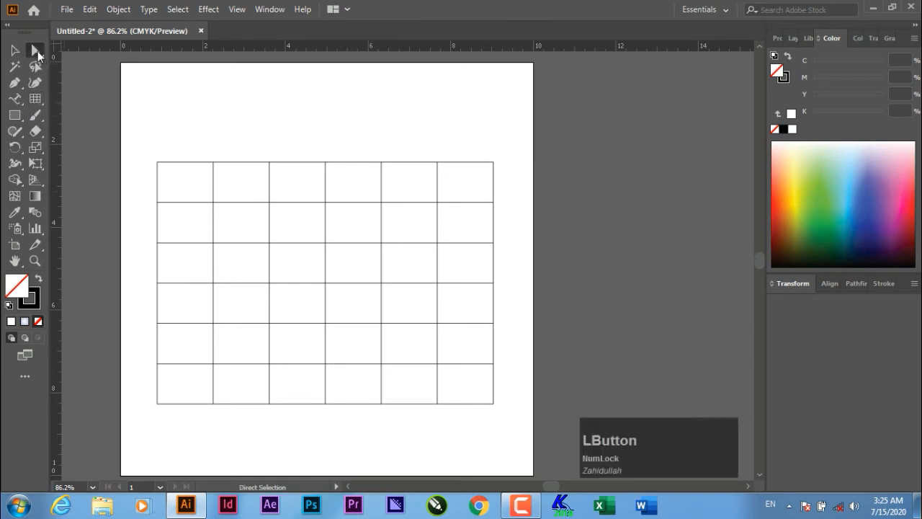
click(159, 164)
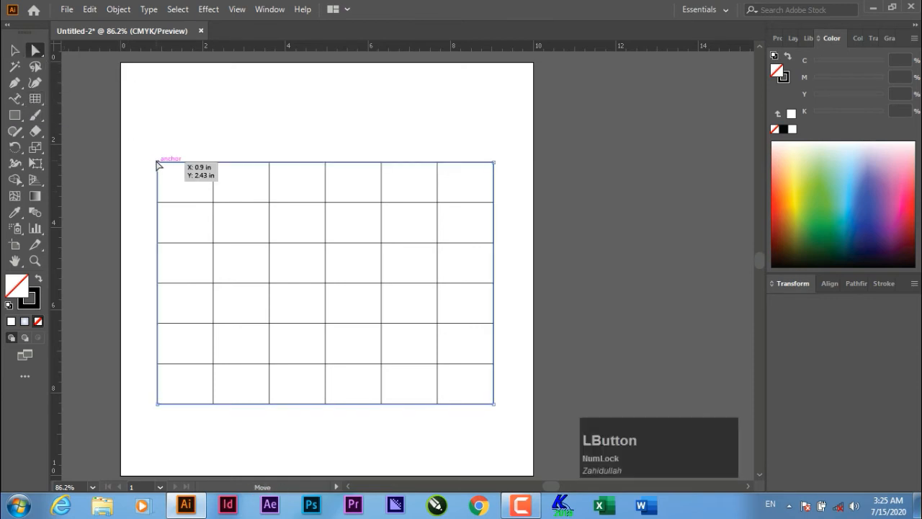
drag(166, 174, 213, 210)
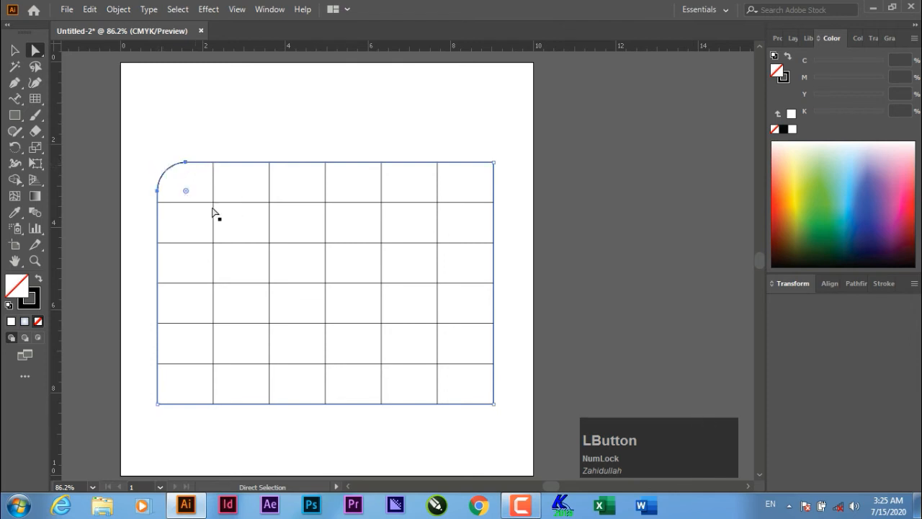
click(493, 403)
drag(485, 396, 463, 373)
click(494, 163)
drag(481, 172, 463, 194)
- Drag the top points of two vertical grid lines up so they slant above the grid
click(15, 49)
click(229, 141)
click(402, 243)
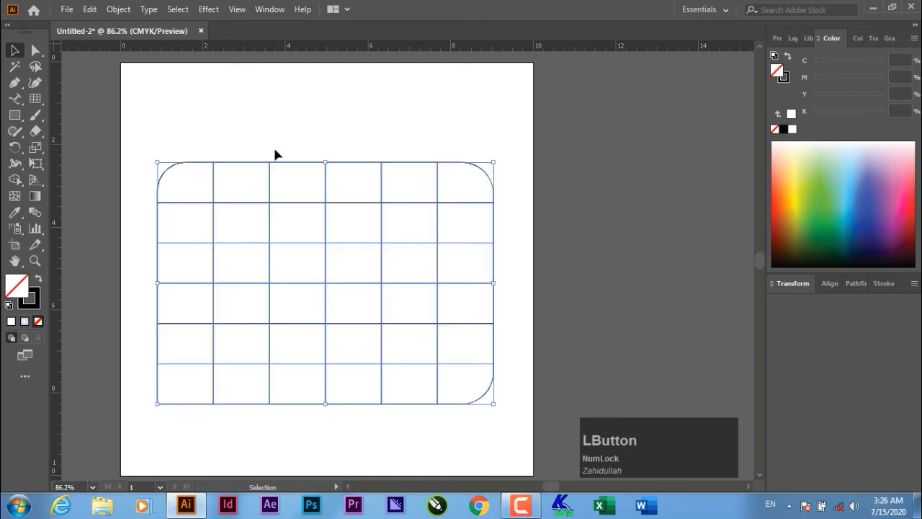
click(36, 50)
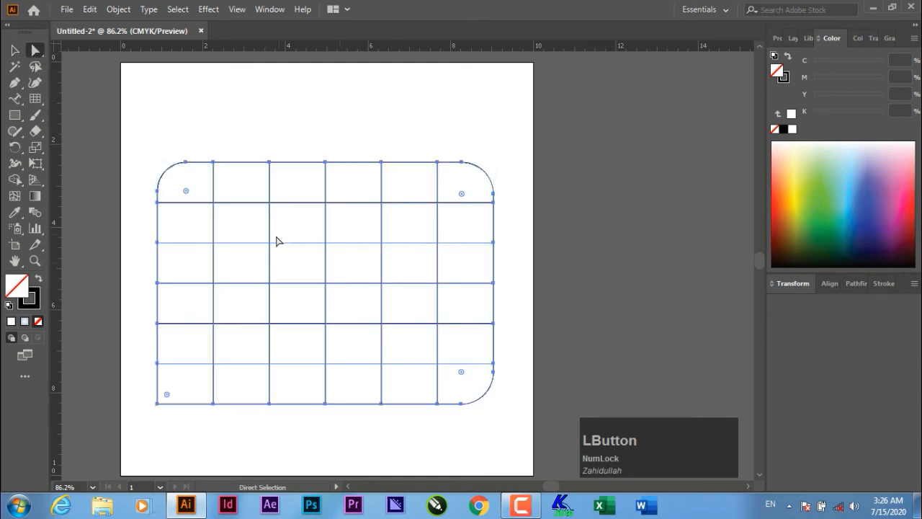
click(270, 165)
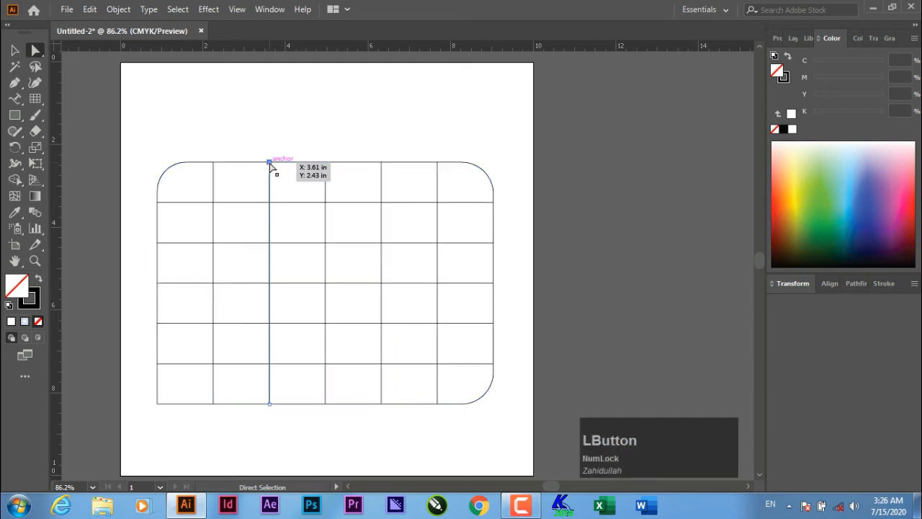
drag(270, 165, 294, 127)
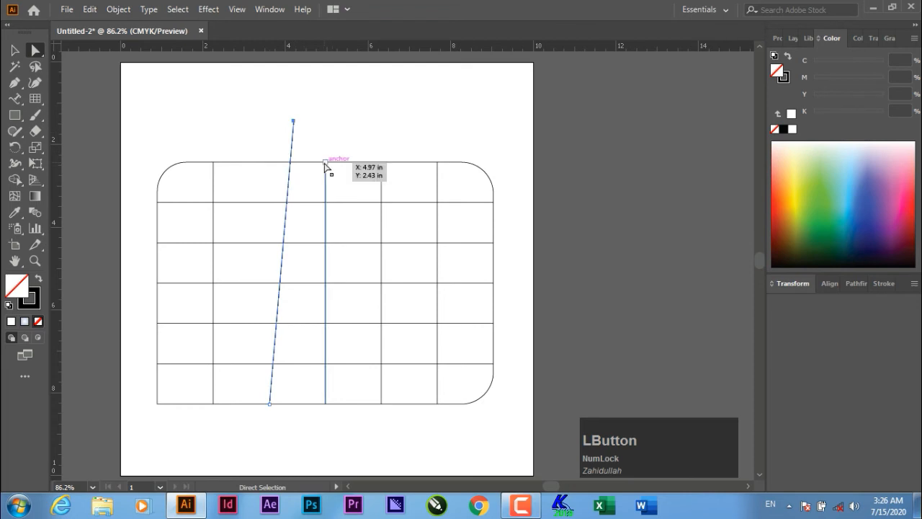
drag(325, 163, 432, 106)
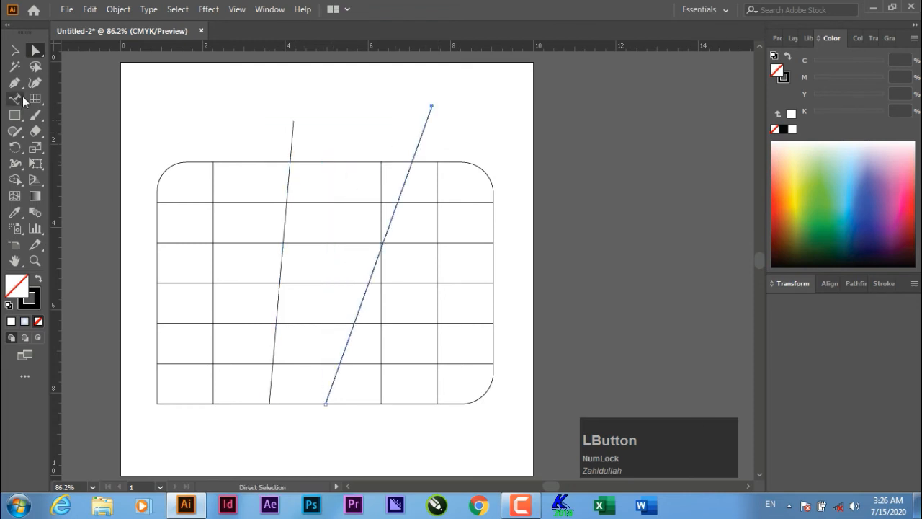
- Select all the grid artwork and delete it
click(16, 52)
drag(123, 124, 517, 320)
key(Delete)
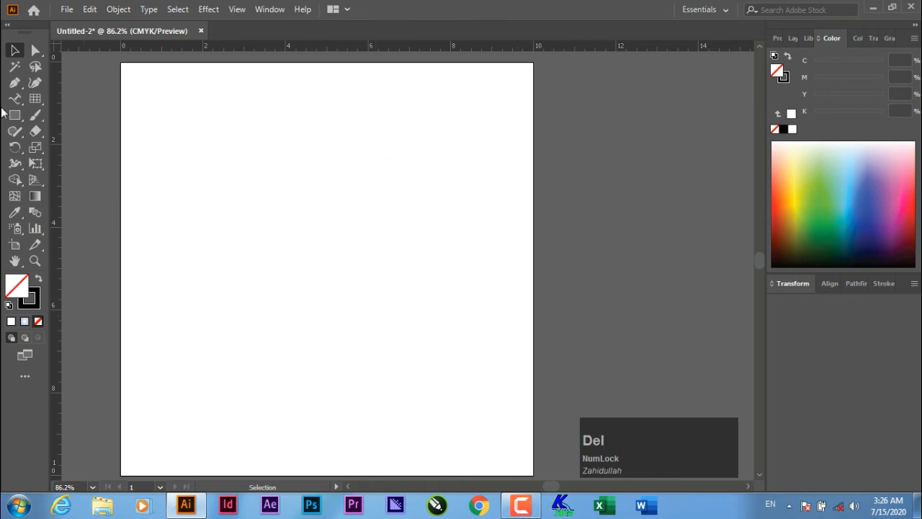
- Draw a polar grid, try extending a diagonal divider past the outer ring, then undo it
drag(34, 98, 150, 152)
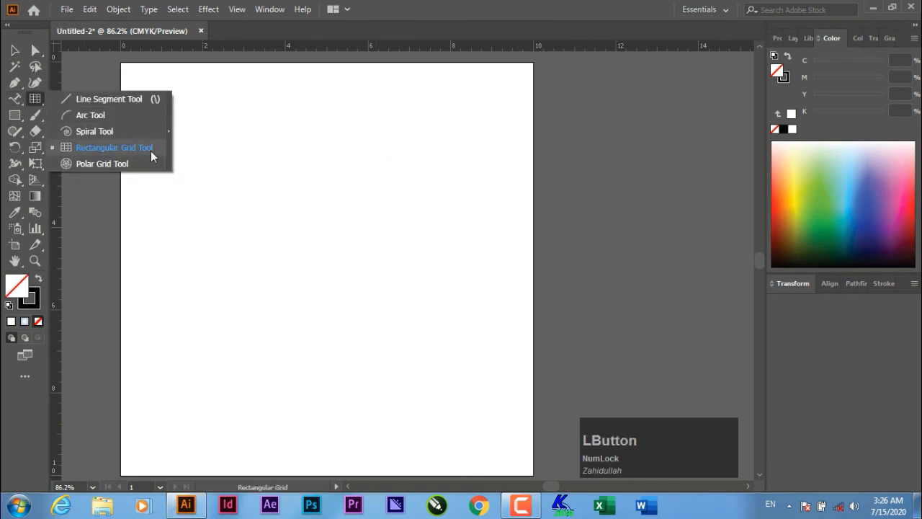
click(110, 162)
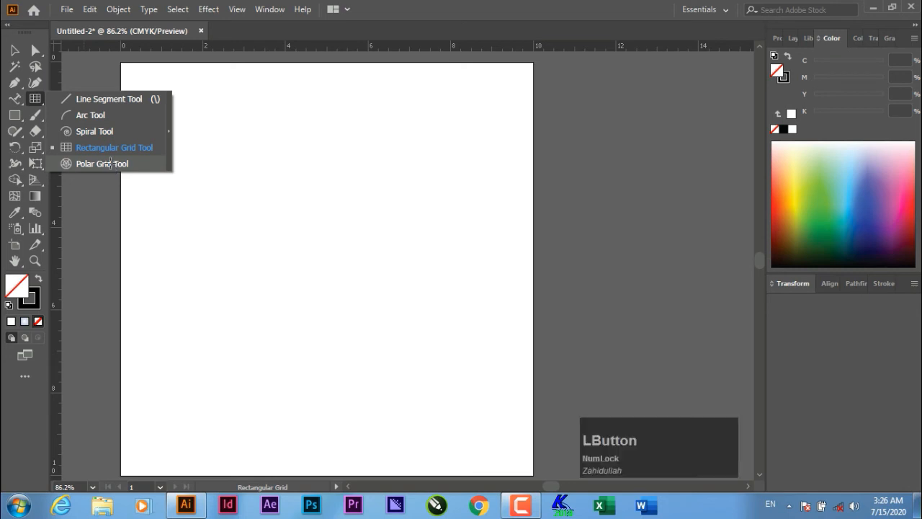
drag(236, 176, 405, 315)
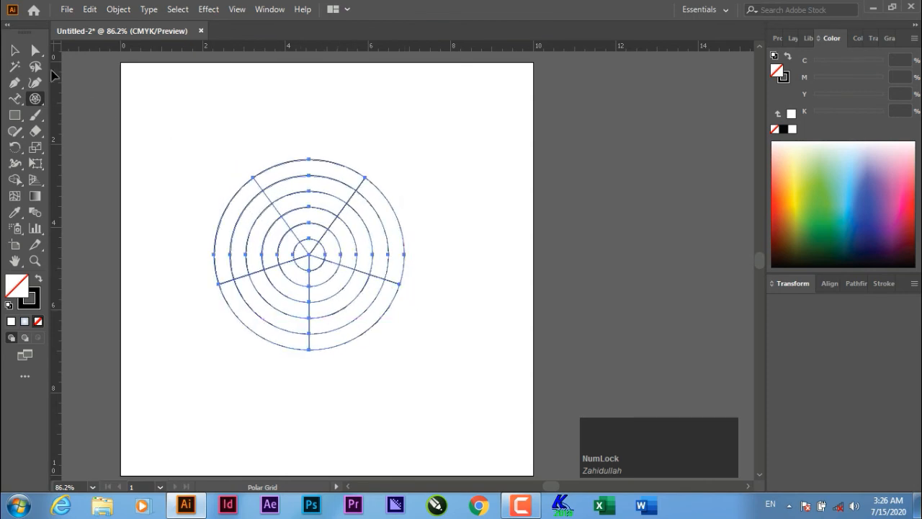
click(35, 52)
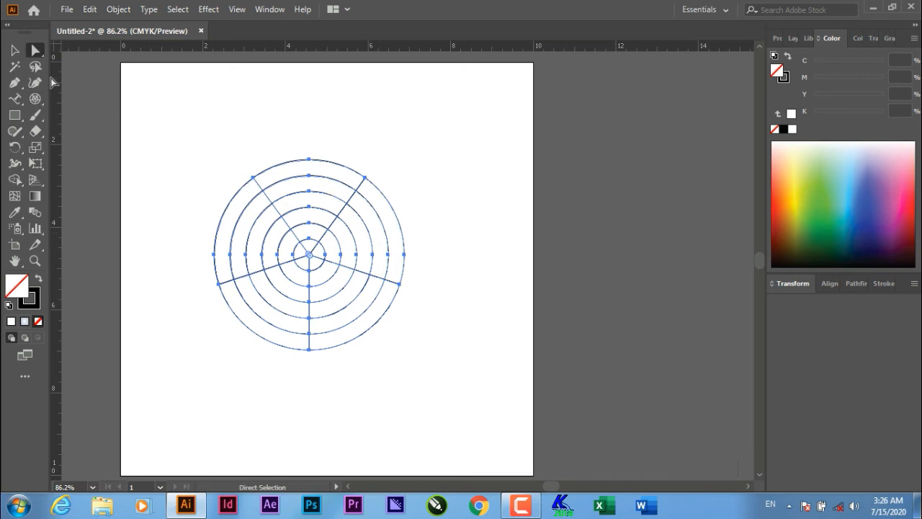
click(367, 179)
drag(366, 179, 386, 148)
key(ctrl+z)
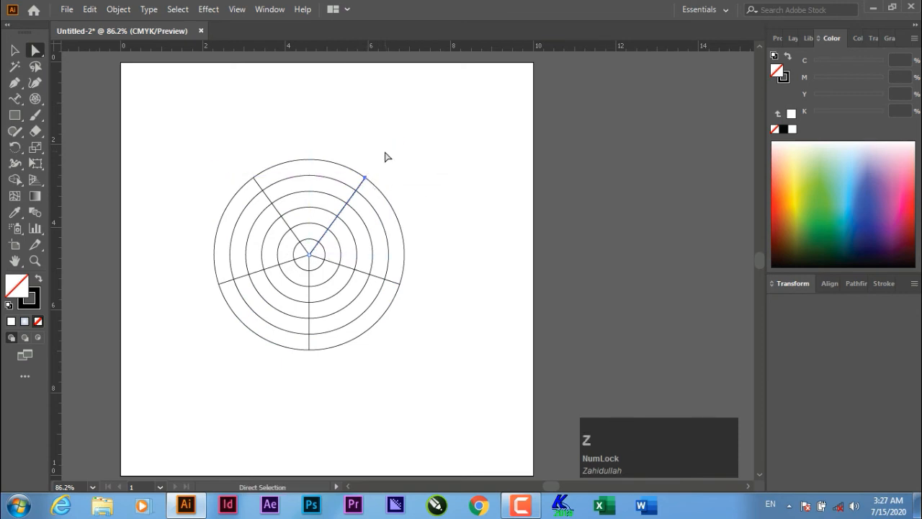
- Select the polar grid and ungroup it twice into separate paths
click(14, 49)
drag(184, 134, 450, 343)
right_click(288, 253)
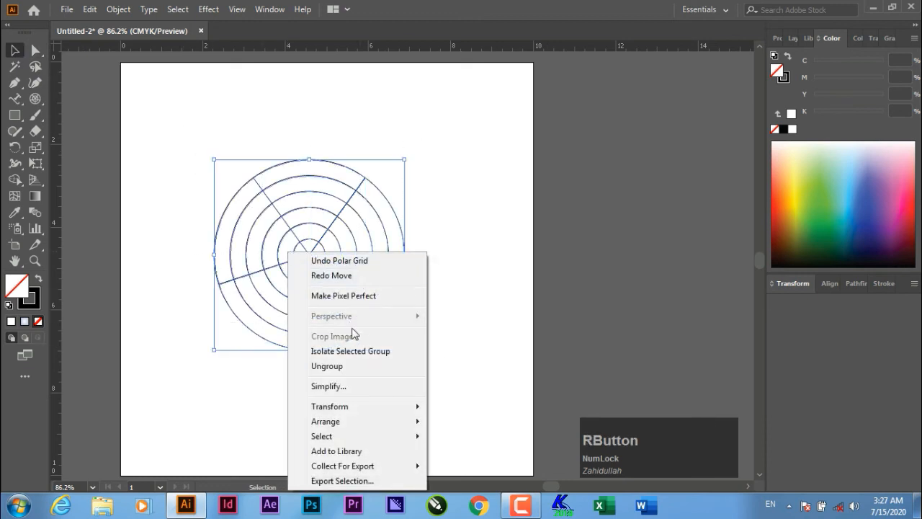
click(356, 367)
click(454, 292)
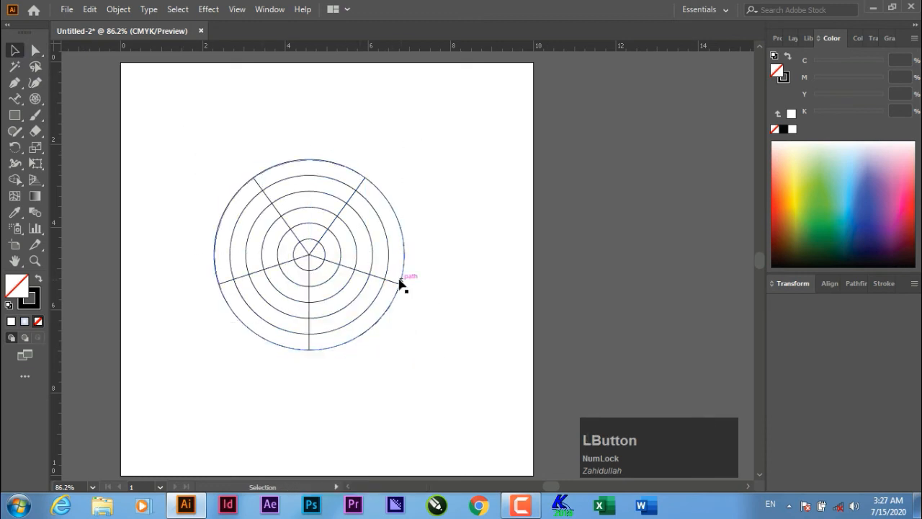
click(403, 252)
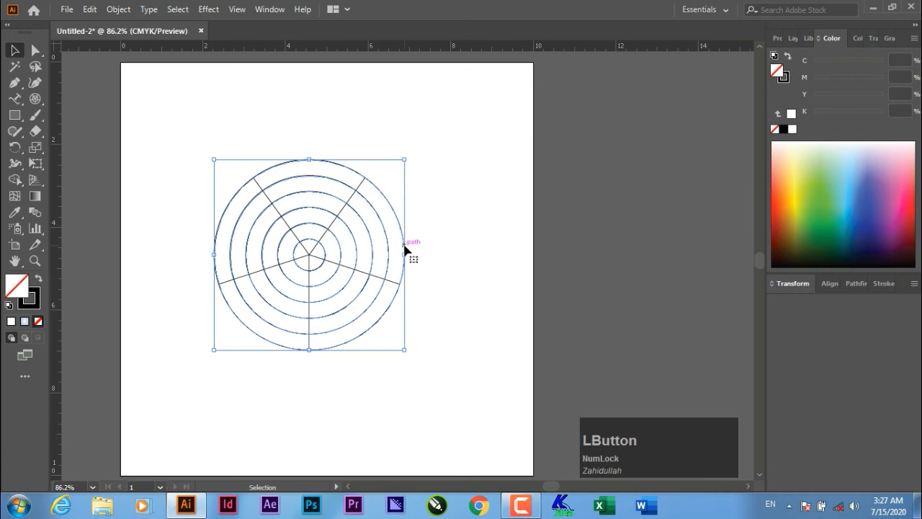
right_click(288, 226)
click(331, 340)
drag(436, 357, 374, 218)
- Fill the three outer rings yellow, light blue and dark blue
click(461, 228)
click(400, 224)
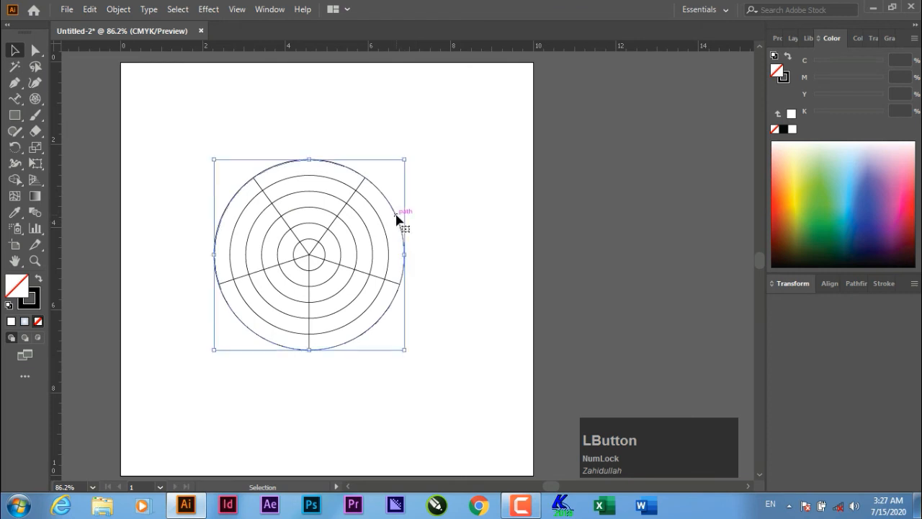
click(800, 178)
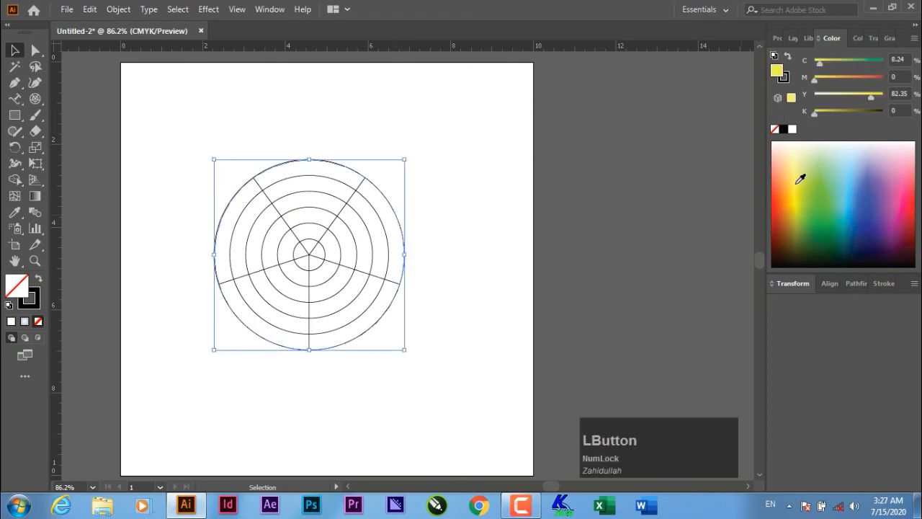
click(373, 209)
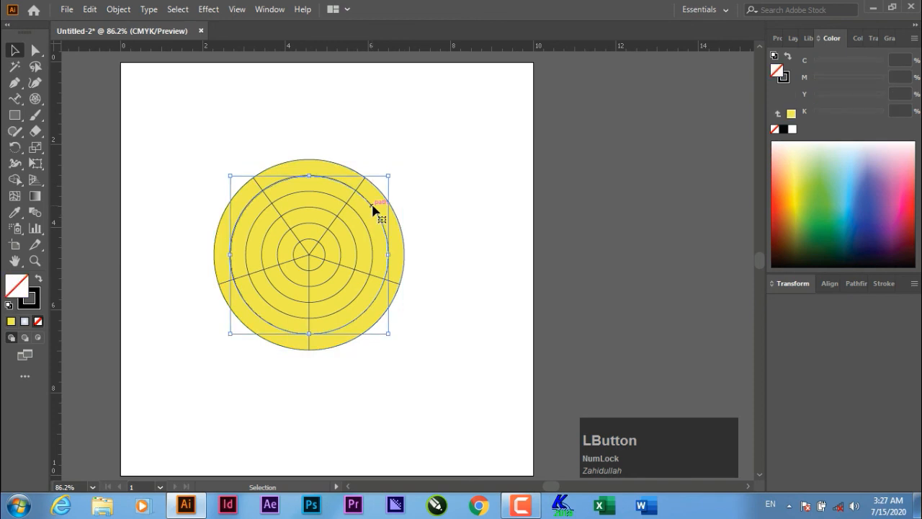
click(855, 178)
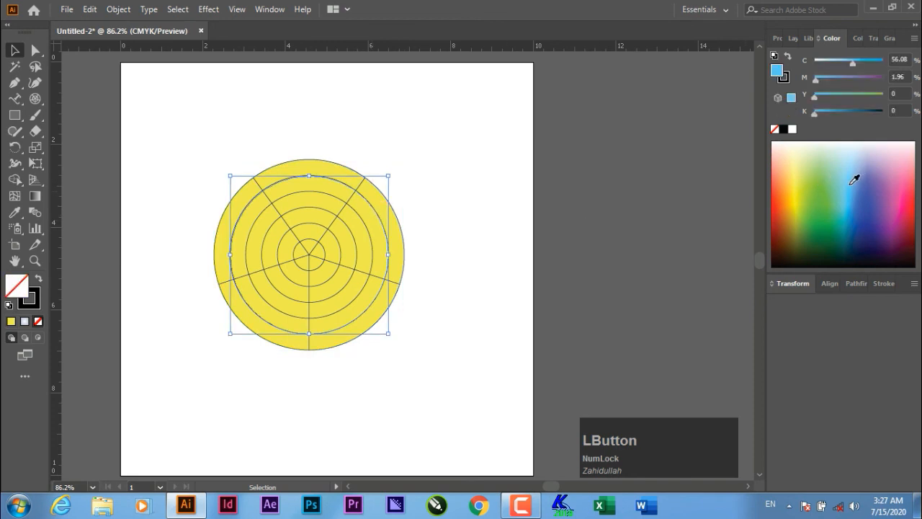
click(365, 225)
click(870, 220)
- Fill the three inner rings orange, pink and pale blue
click(356, 233)
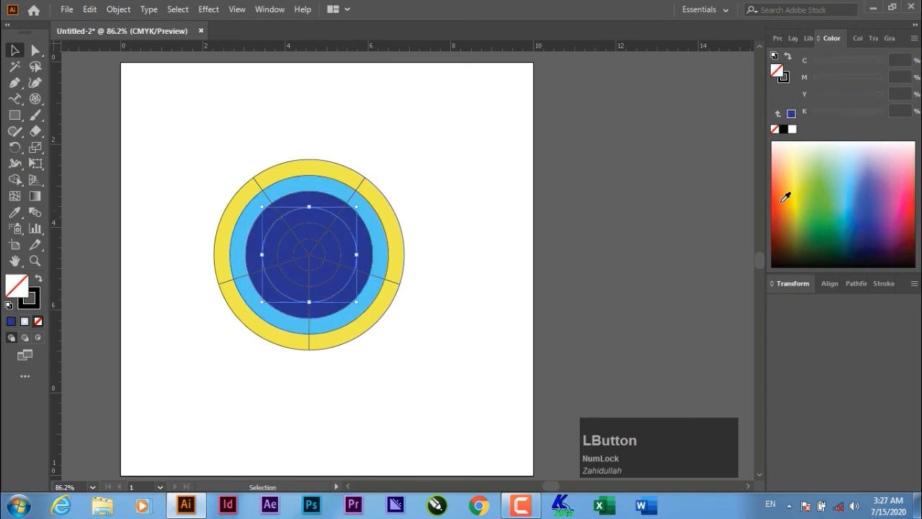
click(784, 201)
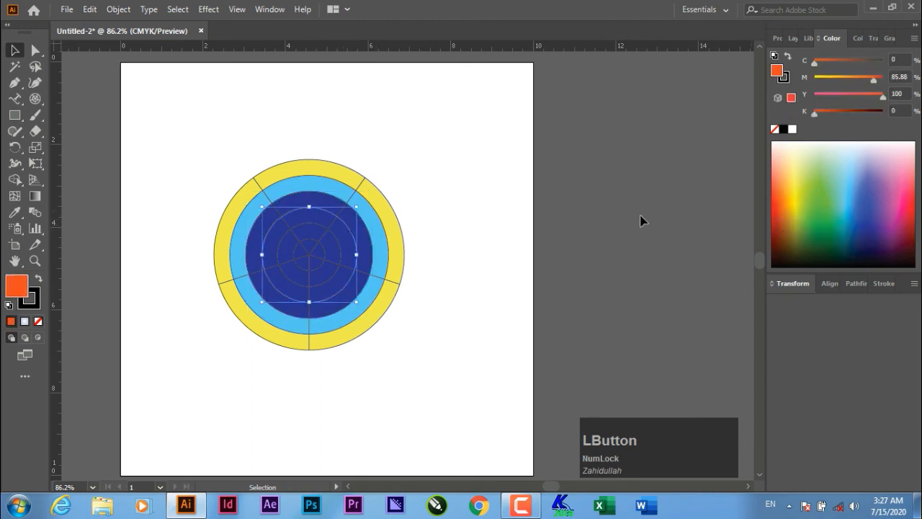
click(336, 240)
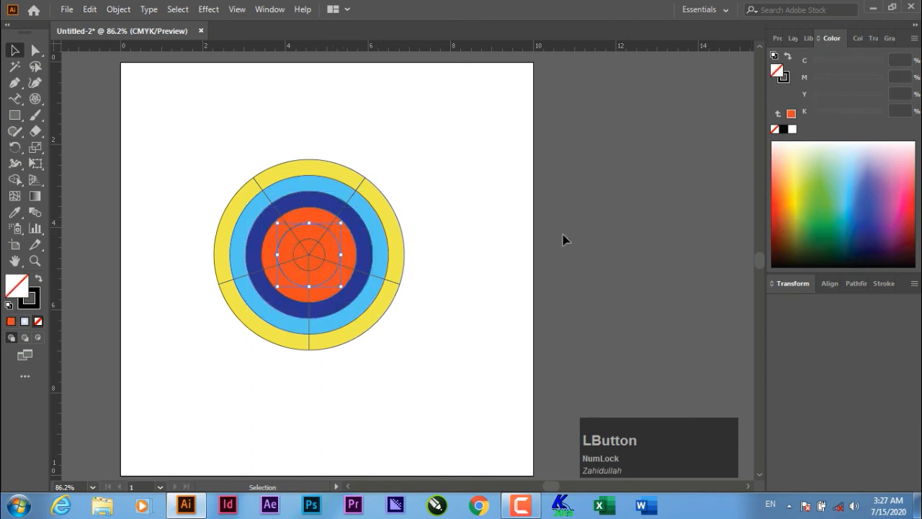
click(899, 184)
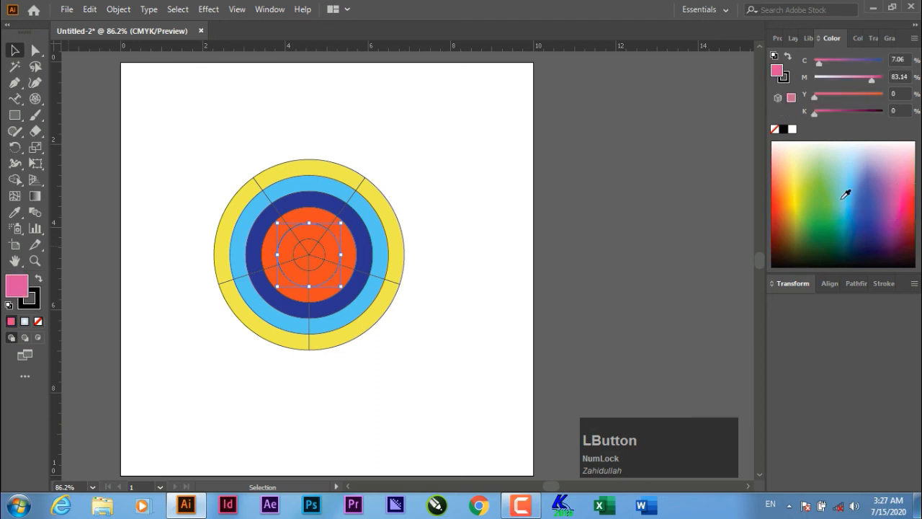
click(324, 247)
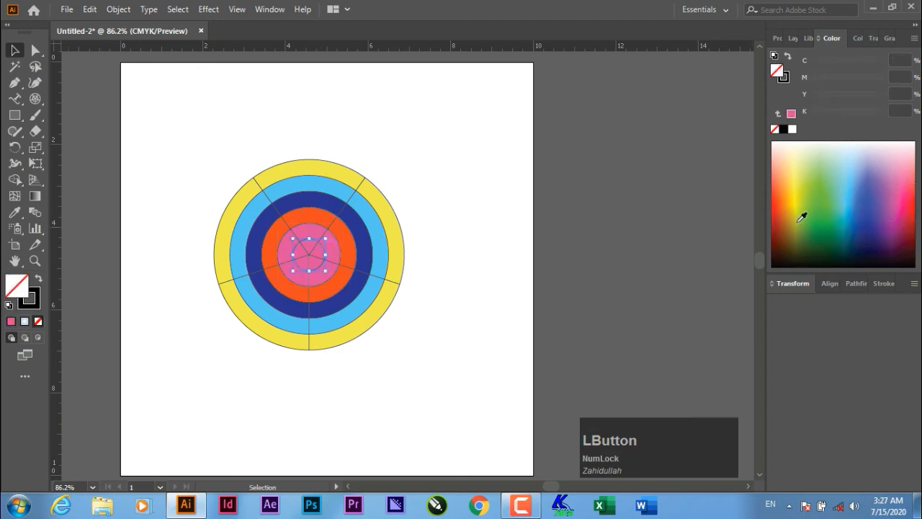
click(851, 159)
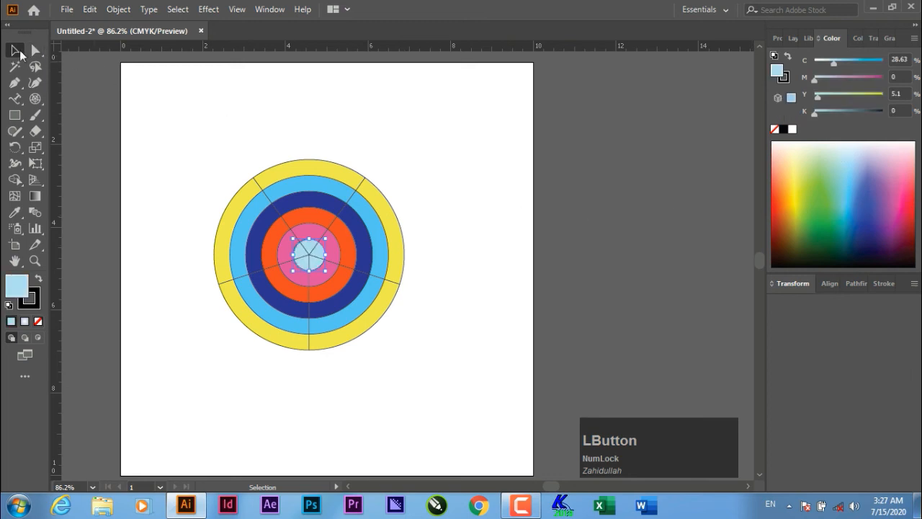
click(399, 150)
- Draw a second polar grid to the right and fill it light blue
click(34, 99)
mouse_move(487, 131)
mouse_down()
mouse_move(640, 305)
mouse_move(664, 308)
mouse_up()
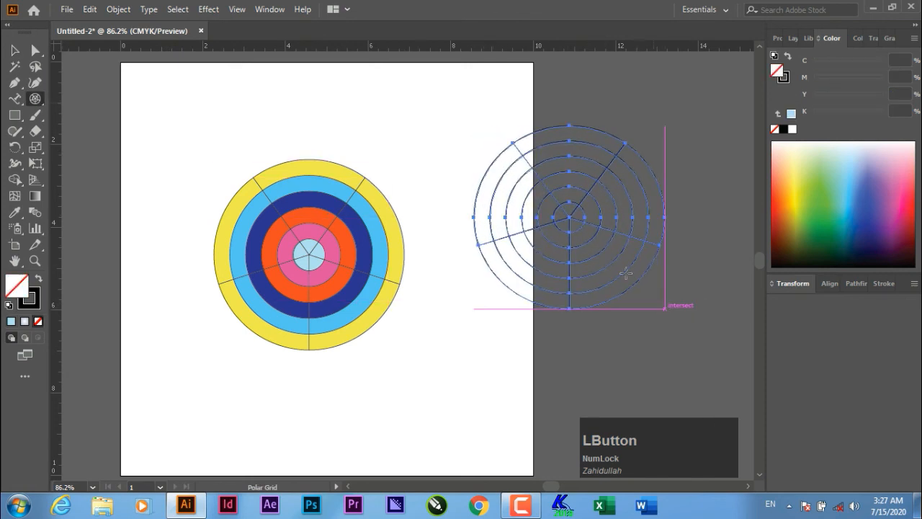
click(14, 50)
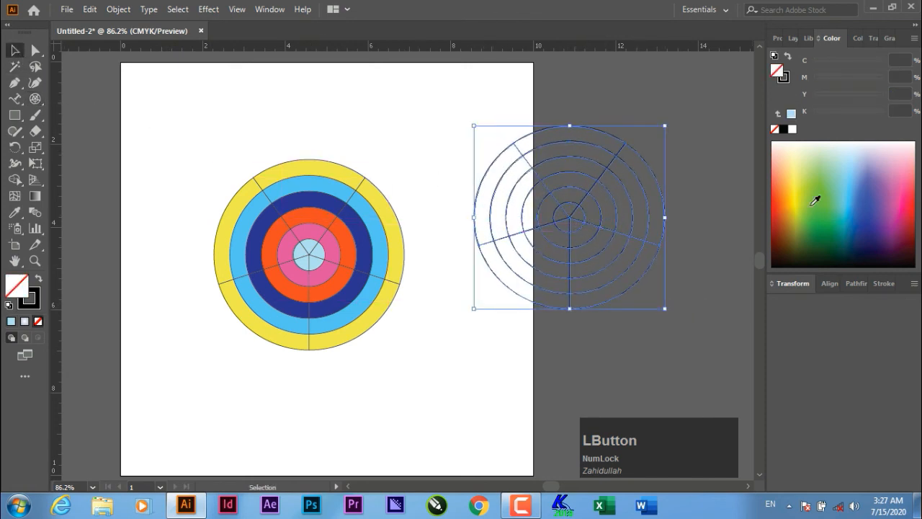
click(668, 188)
click(659, 182)
click(844, 182)
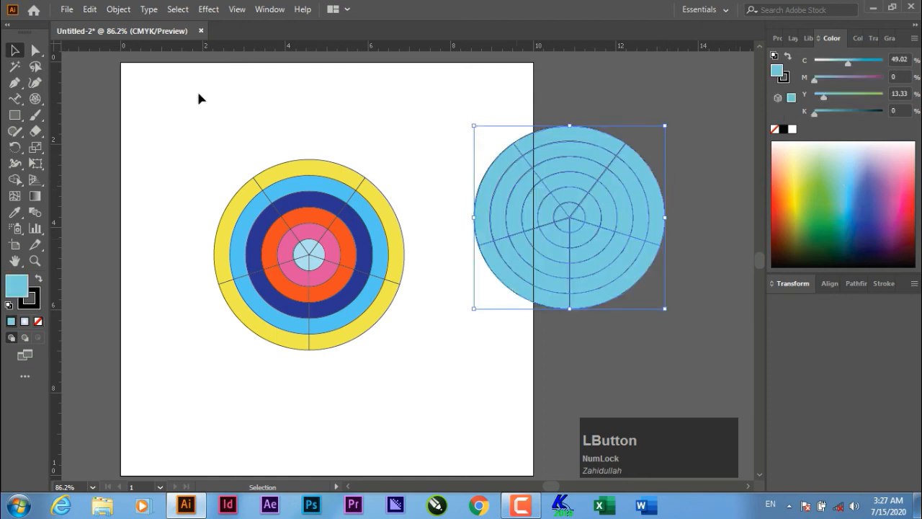
- Ungroup the new grid and fill its circle green
right_click(569, 213)
click(609, 325)
click(668, 348)
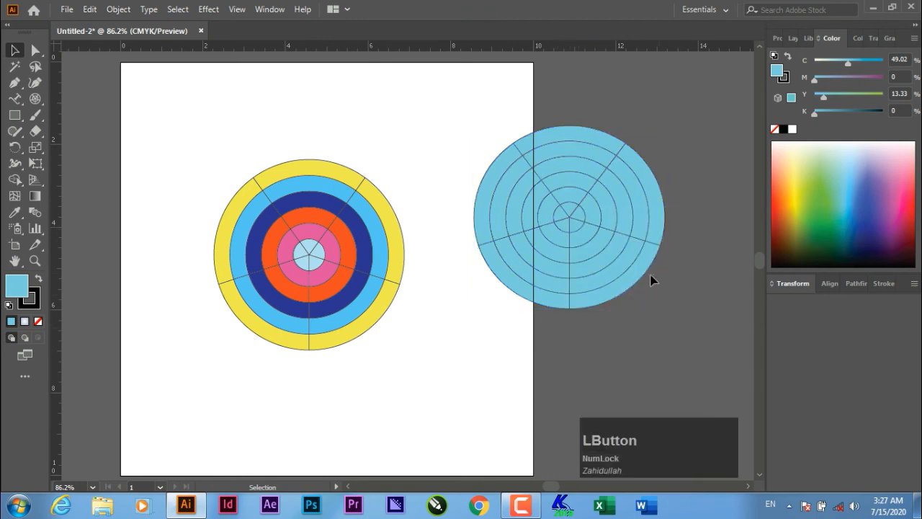
click(648, 268)
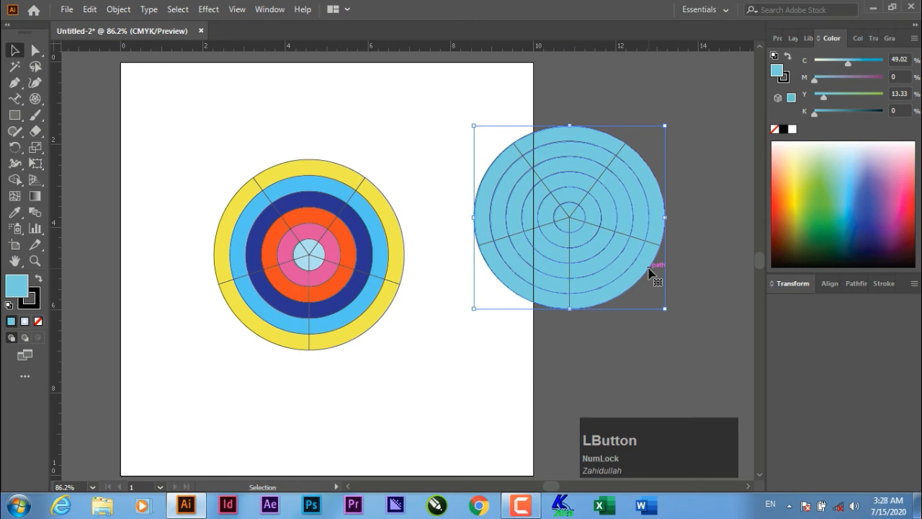
right_click(573, 215)
click(551, 187)
click(830, 190)
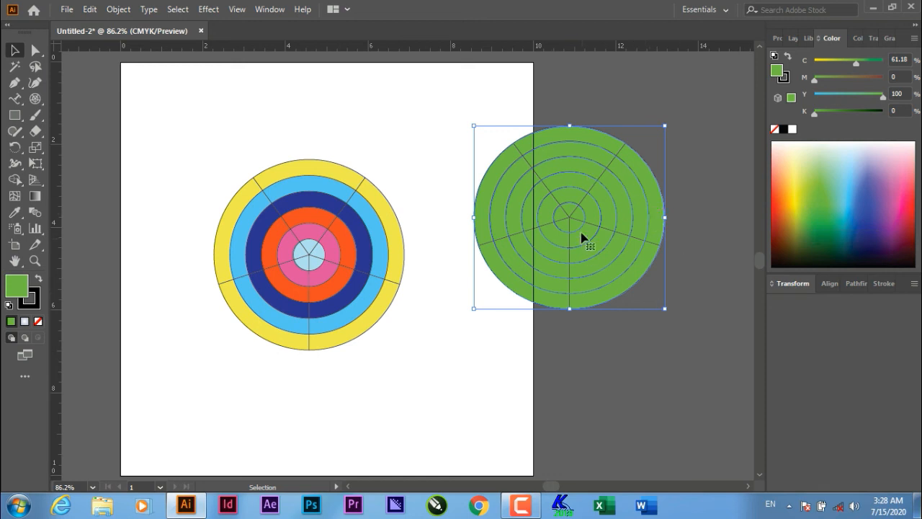
- Ungroup again, fill the rings yellow, cyan and yellow outside-in, then select both grids
right_click(586, 196)
click(612, 308)
click(659, 311)
click(663, 239)
click(801, 194)
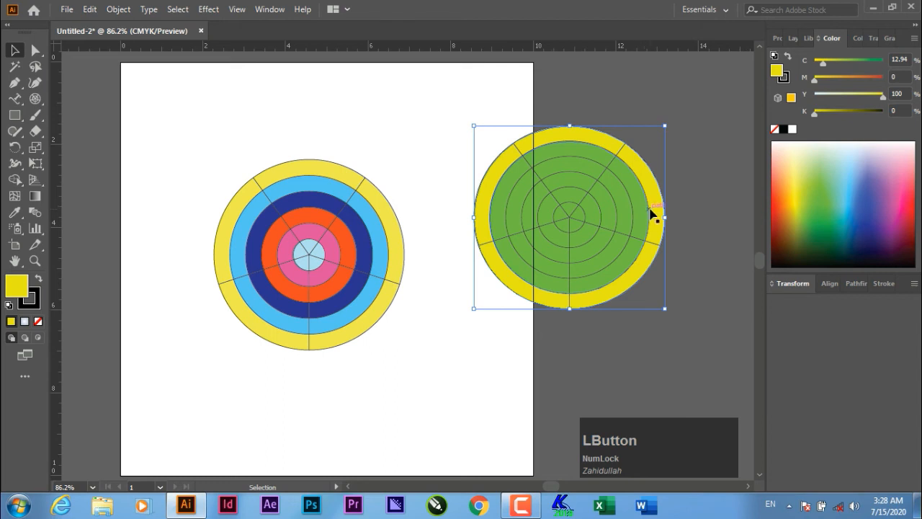
click(649, 214)
click(848, 208)
click(632, 215)
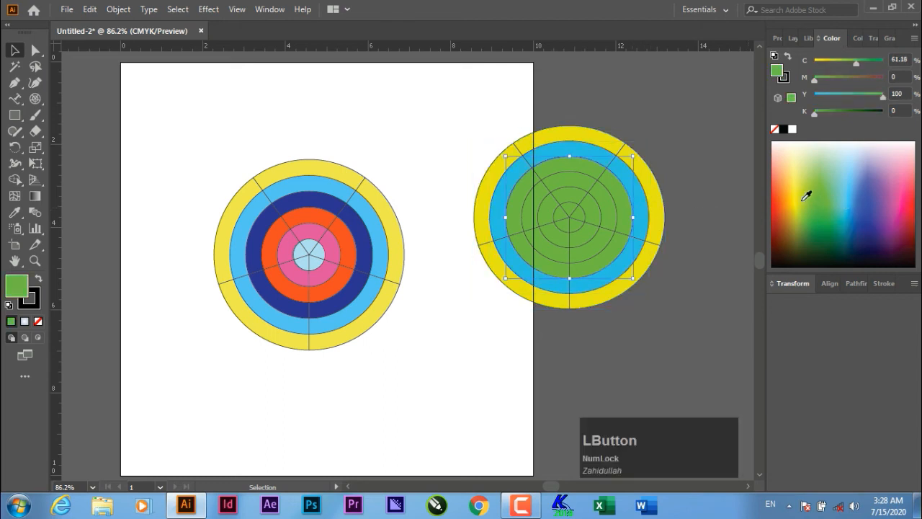
click(799, 196)
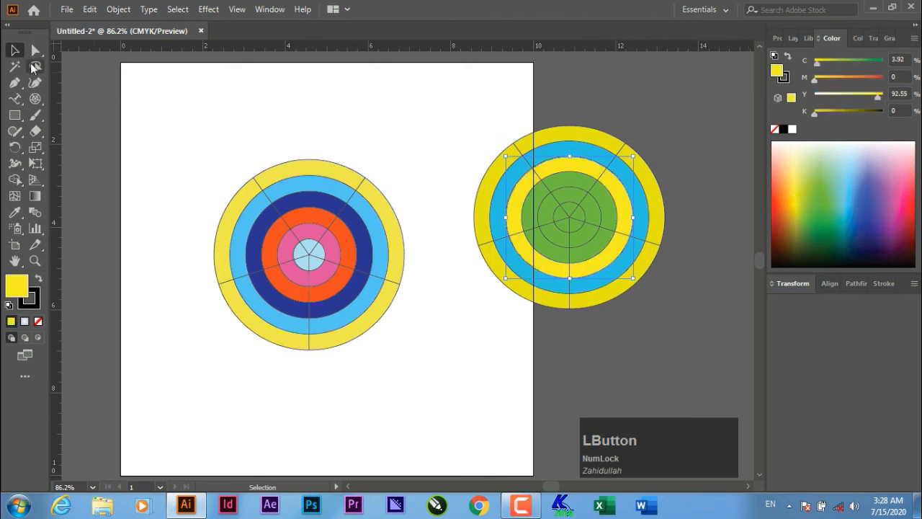
drag(160, 90, 710, 374)
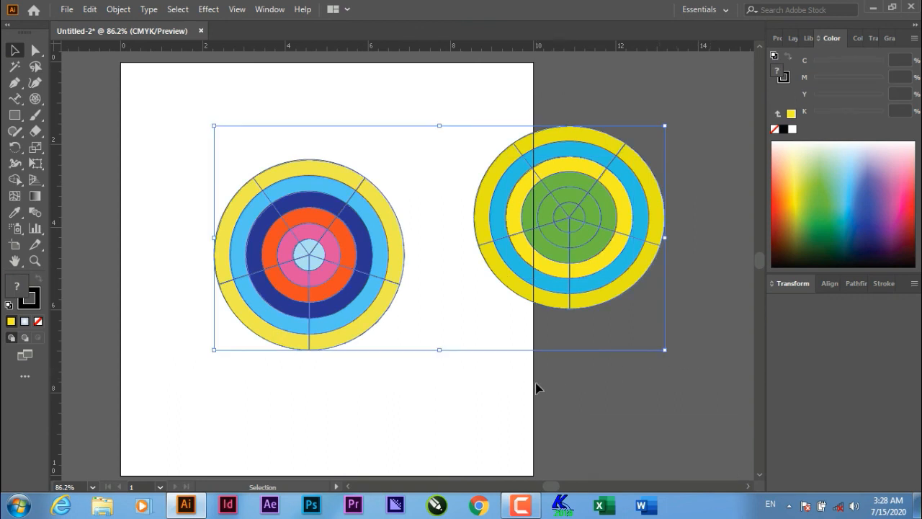
- Remove the two selected colour-ringed polar grid targets from the artboard
key(Delete)
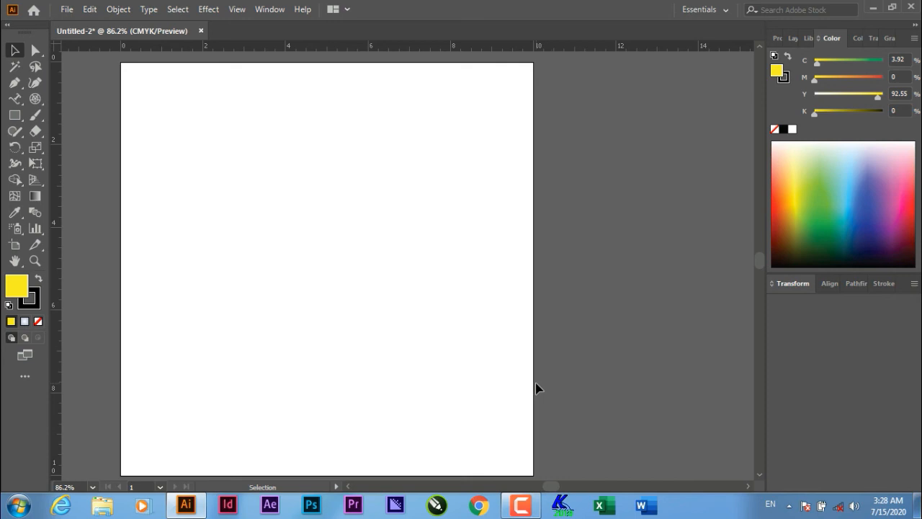
key(F8)
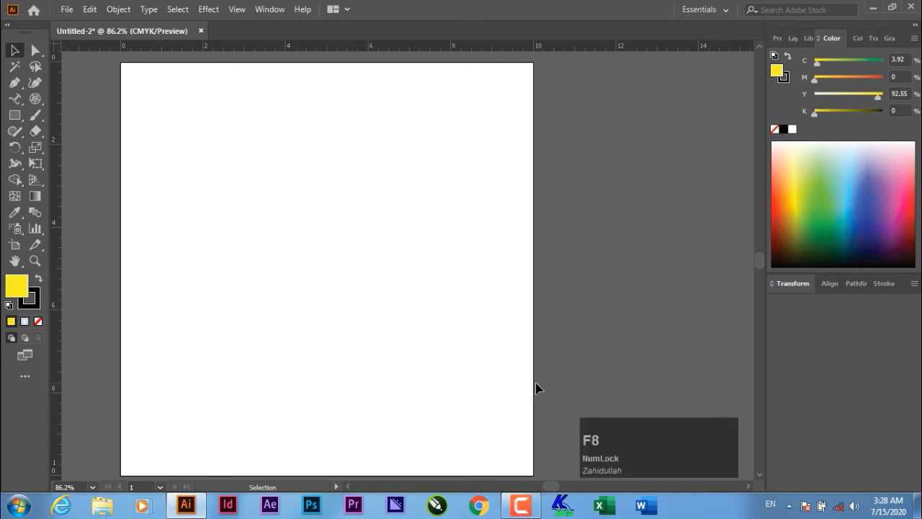